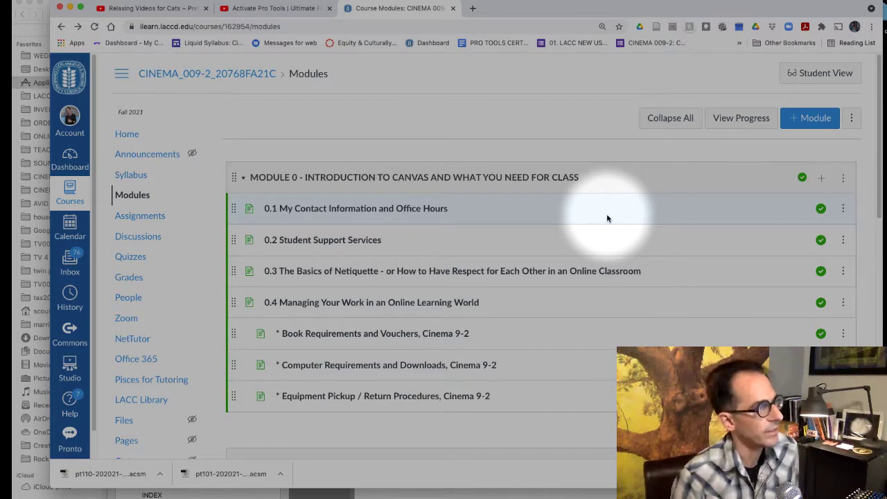
Step: Open the '* Computer Requirements and Downloads, Cinema 9-2' module page in Canvas
scroll(393, 256, "down", 3)
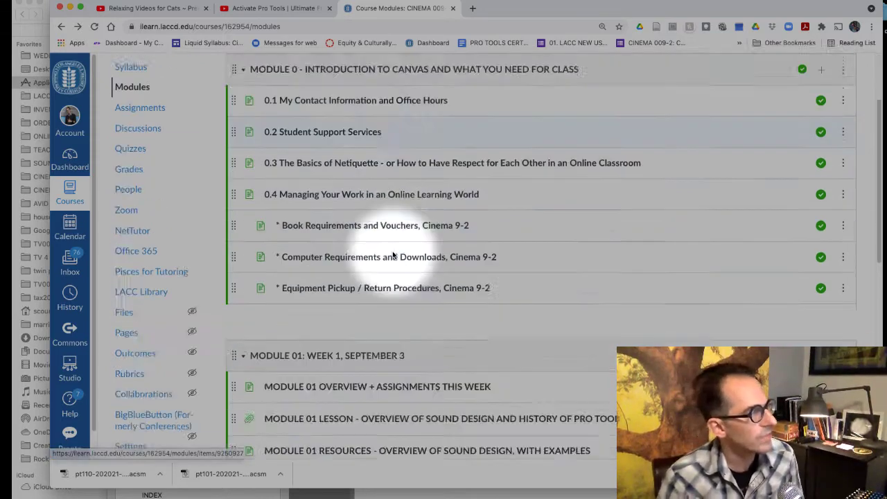
scroll(393, 256, "down", 12)
scroll(386, 242, "up", 9)
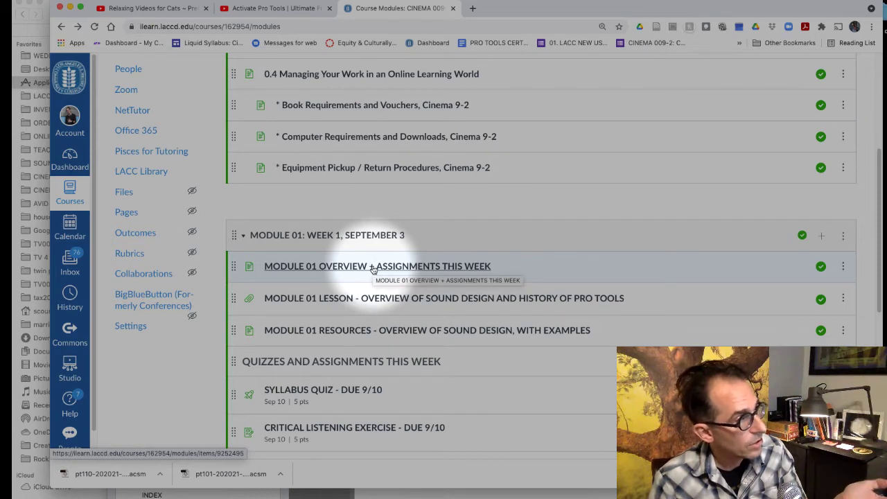
scroll(378, 157, "up", 3)
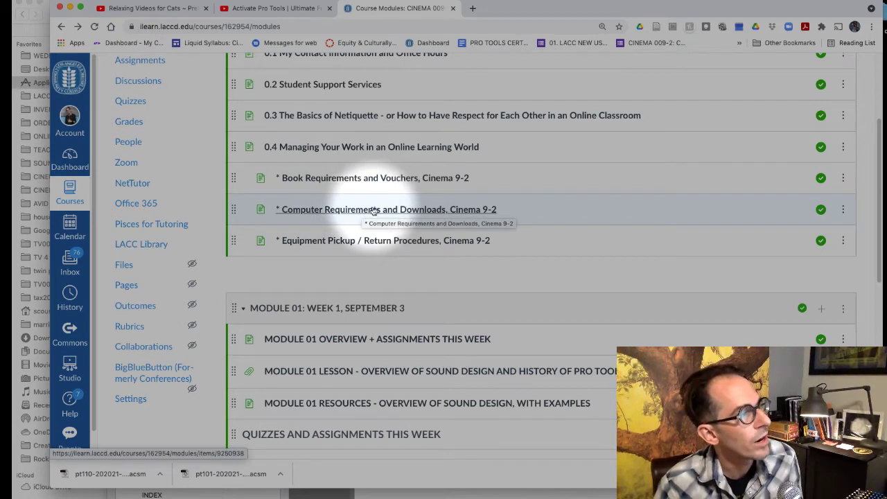
left_click(374, 210)
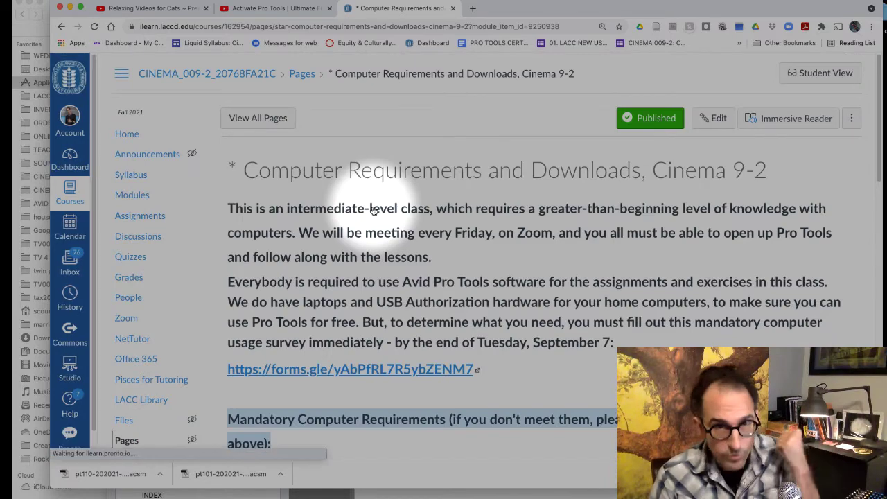
Step: Scroll down to the Exercise Media download links and highlight them briefly
scroll(389, 228, "down", 10)
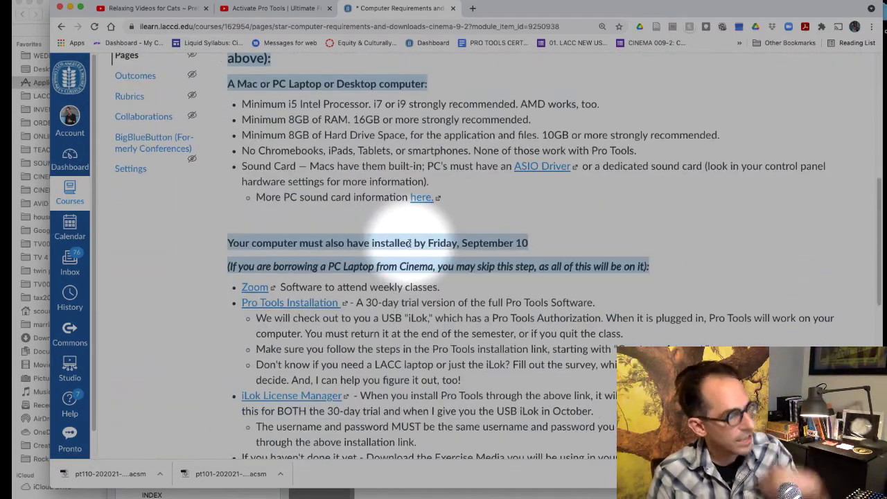
scroll(410, 243, "down", 1)
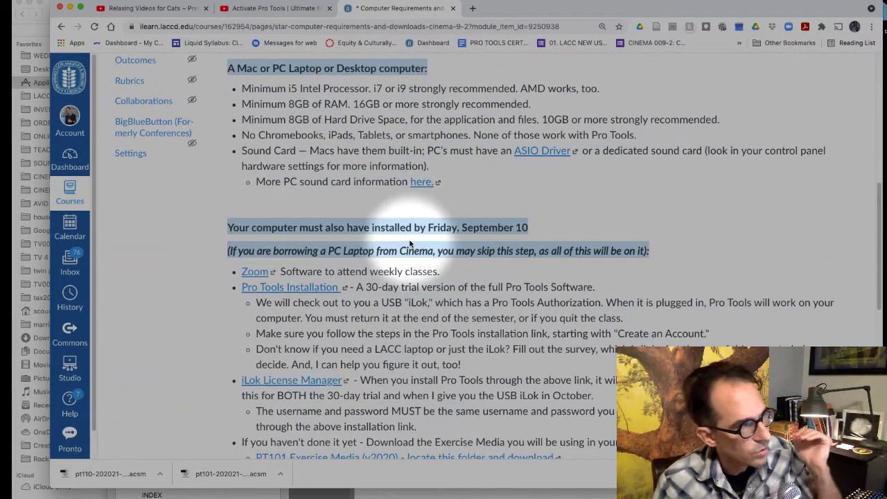
scroll(409, 243, "down", 7)
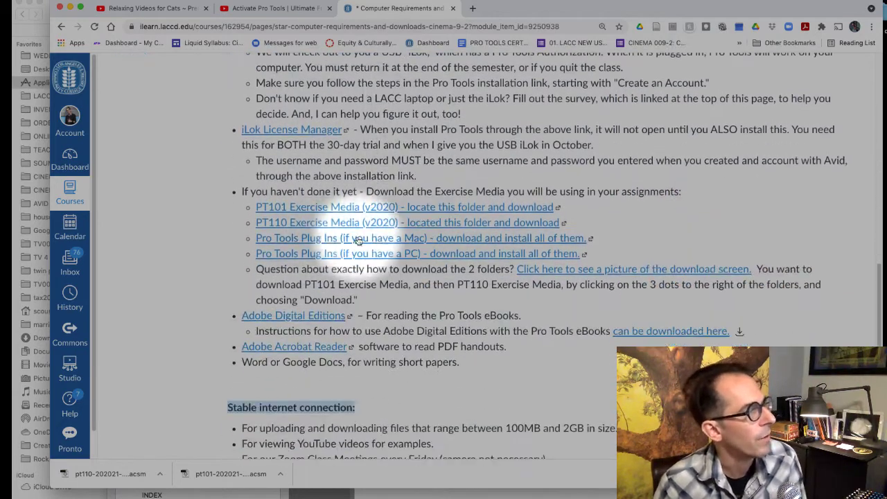
left_click_drag(241, 191, 667, 254)
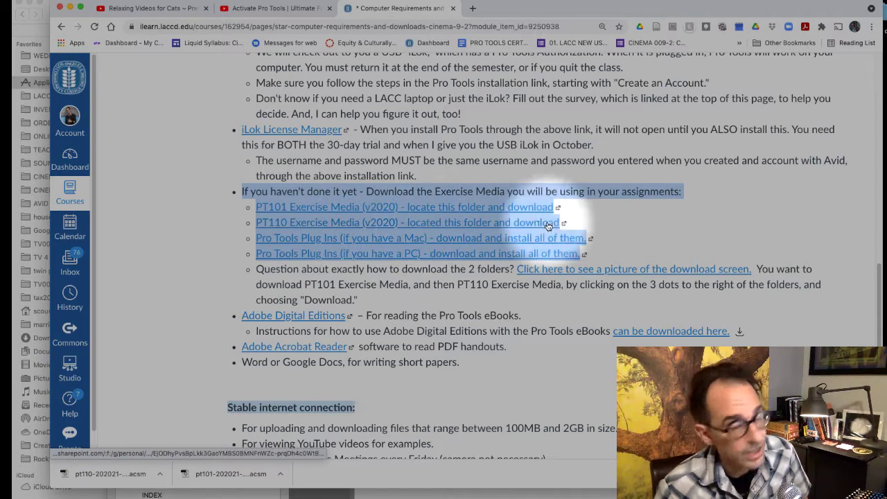
left_click(638, 229)
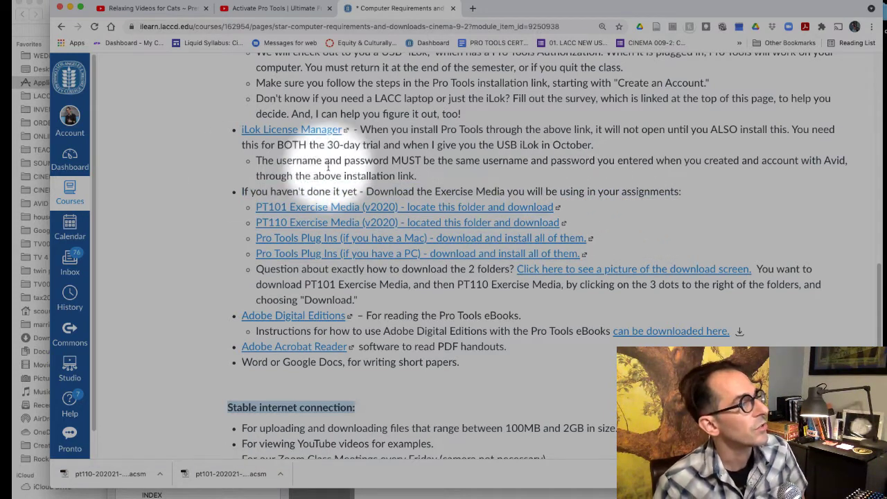
Step: Open the PT101 Exercise Media link in a new tab, showing the PRO TOOLS FALL2020 OneDrive folder
right_click(276, 208)
left_click(309, 214)
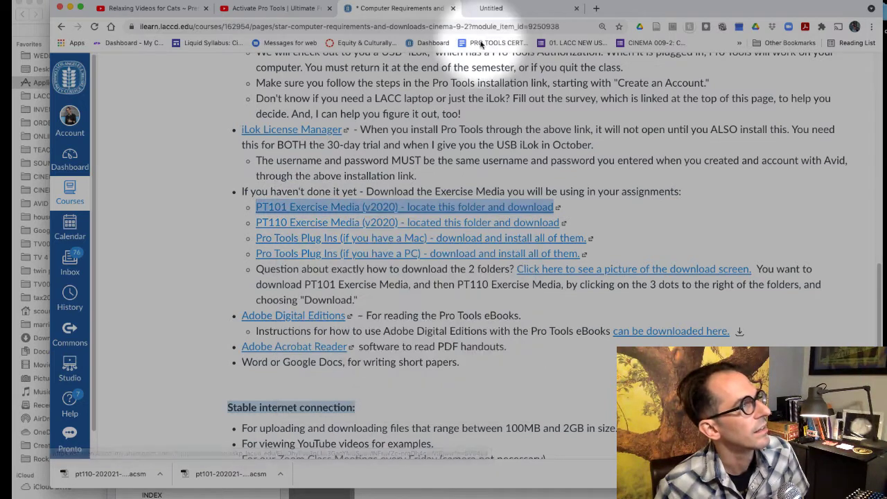
left_click(496, 9)
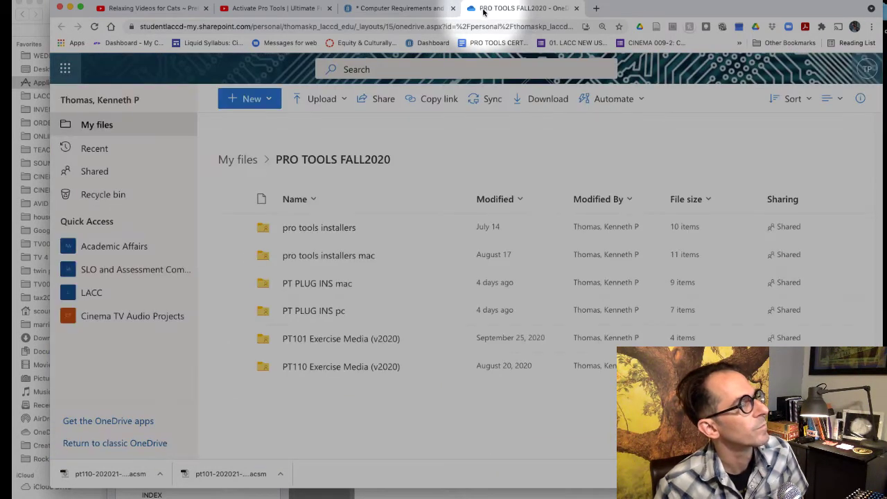
left_click(399, 8)
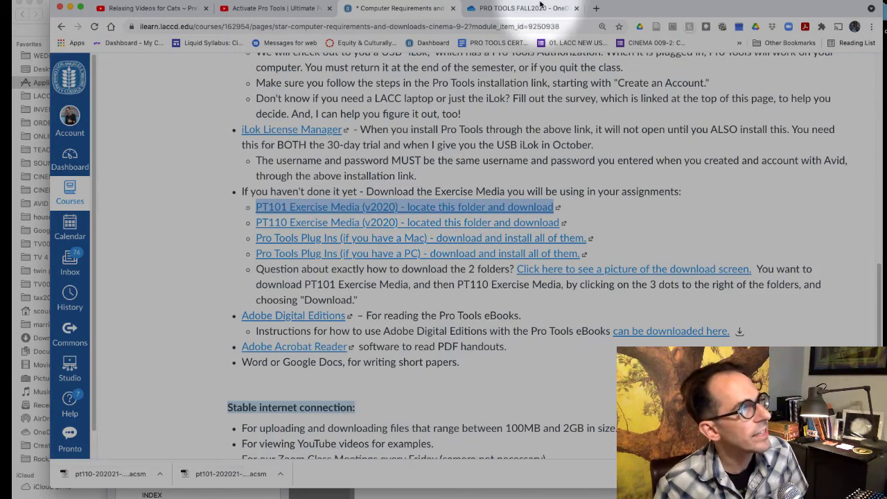
left_click(527, 9)
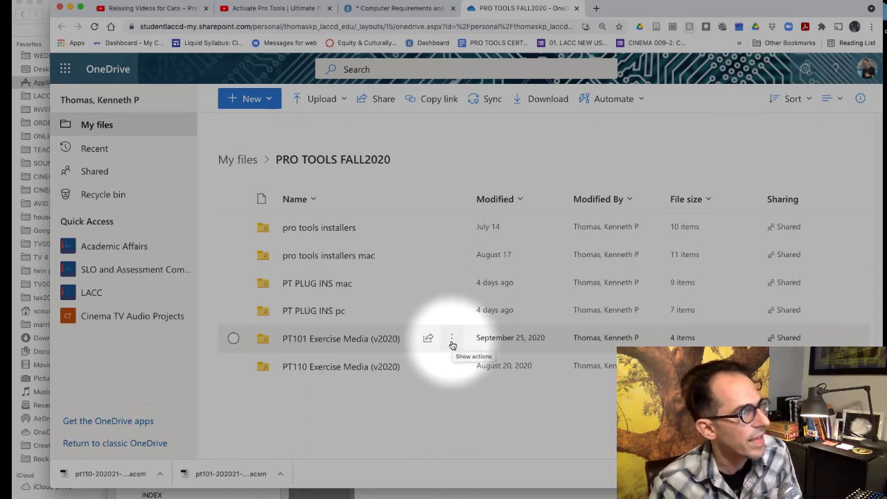
Step: Download the PT101 Exercise Media (v2020) folder as OneDrive_2021-09-07.zip into Downloads
left_click(452, 340)
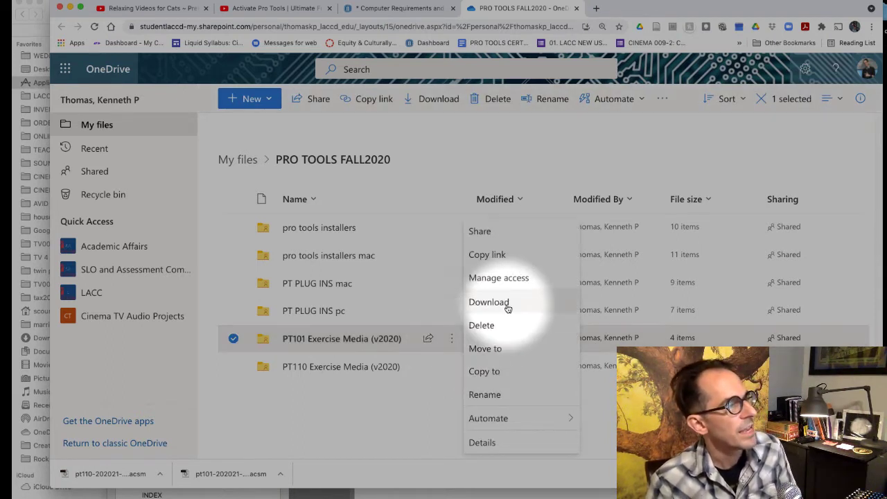
left_click(489, 302)
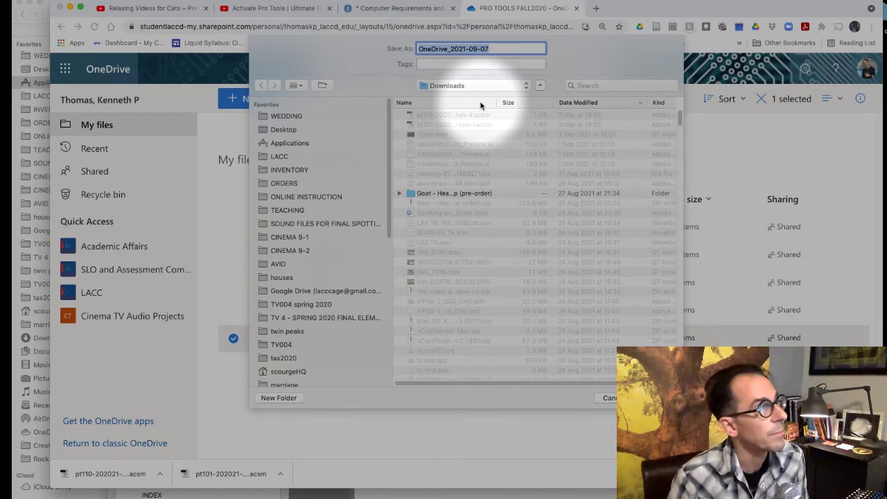
key("Return")
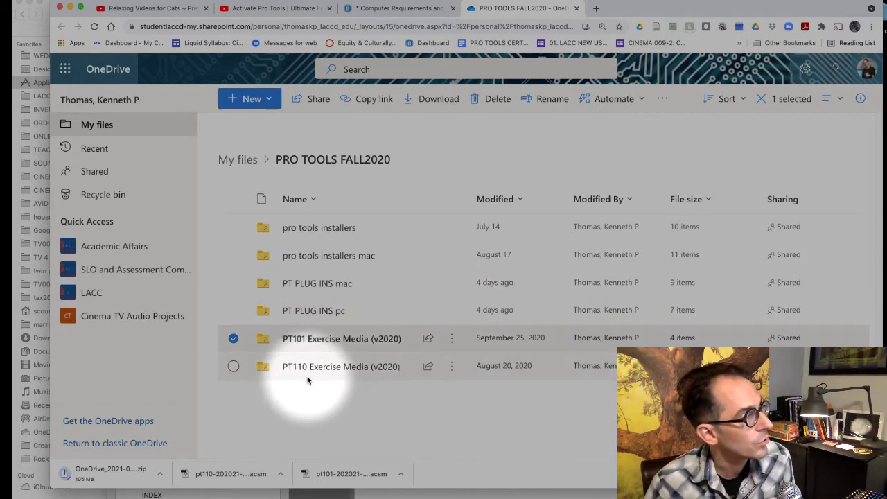
Step: Switch the selection to PT110 Exercise Media (v2020) and save its zip into Downloads
left_click(232, 339)
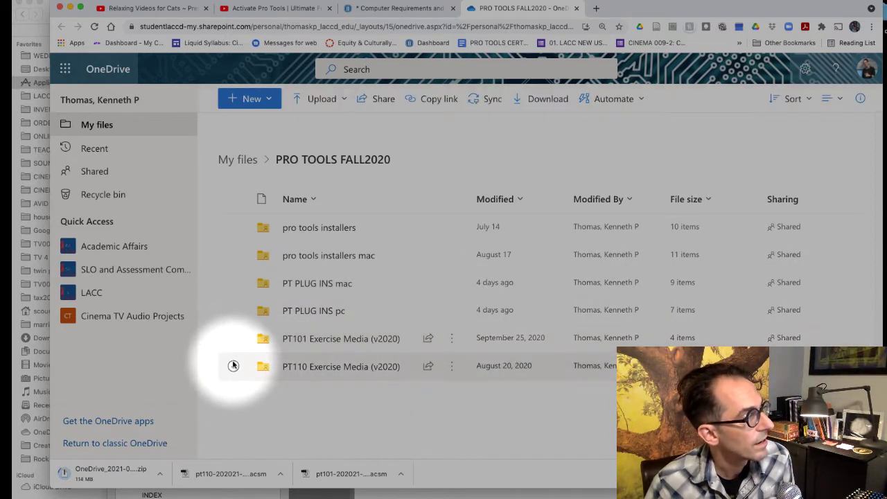
left_click(234, 366)
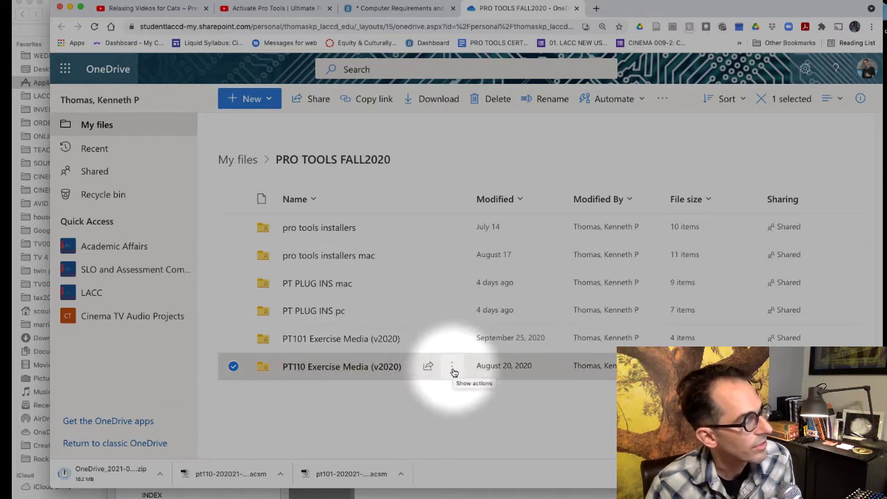
left_click(453, 371)
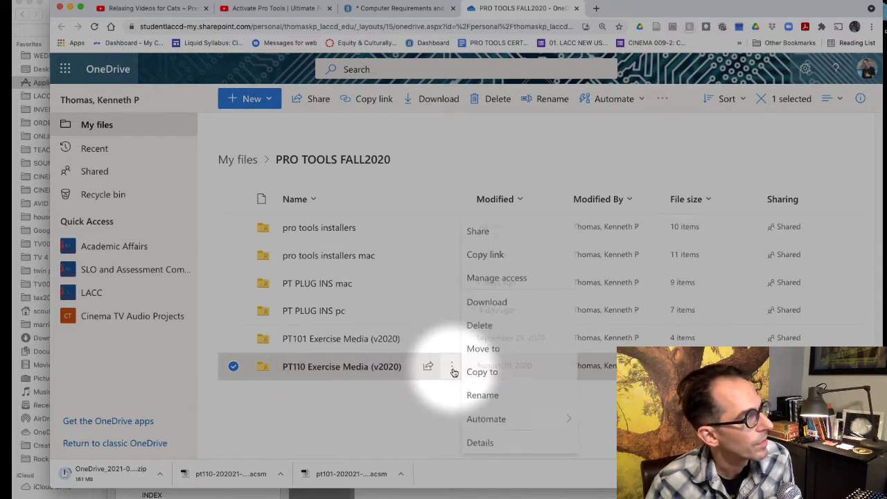
left_click(488, 303)
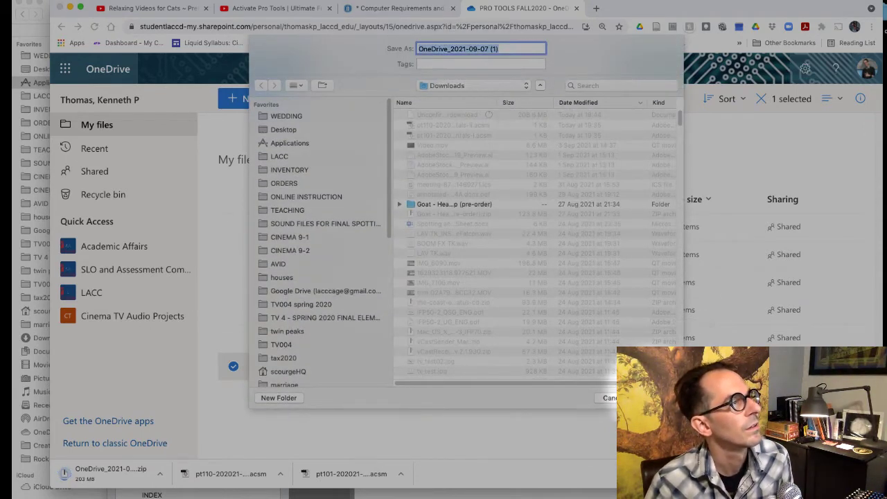
left_click(658, 398)
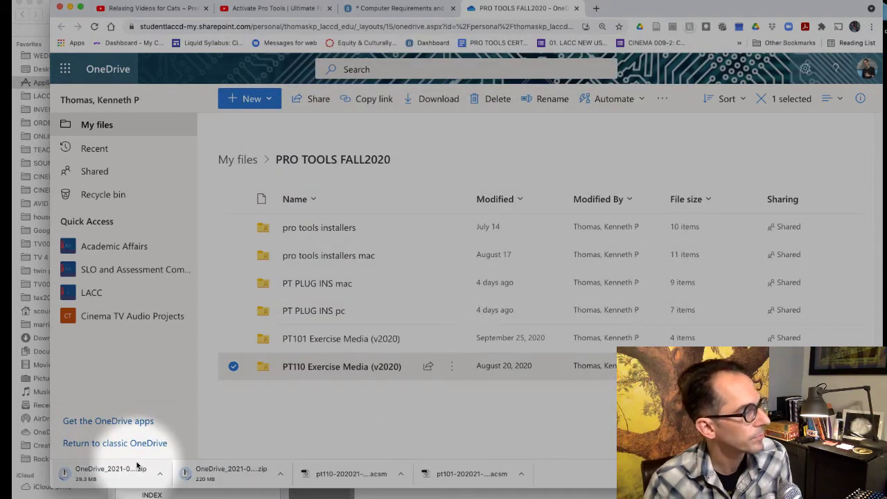
Step: Back on the Canvas page, open 'Pro Tools Plug Ins (if you have a Mac)' in a new tab
left_click(399, 8)
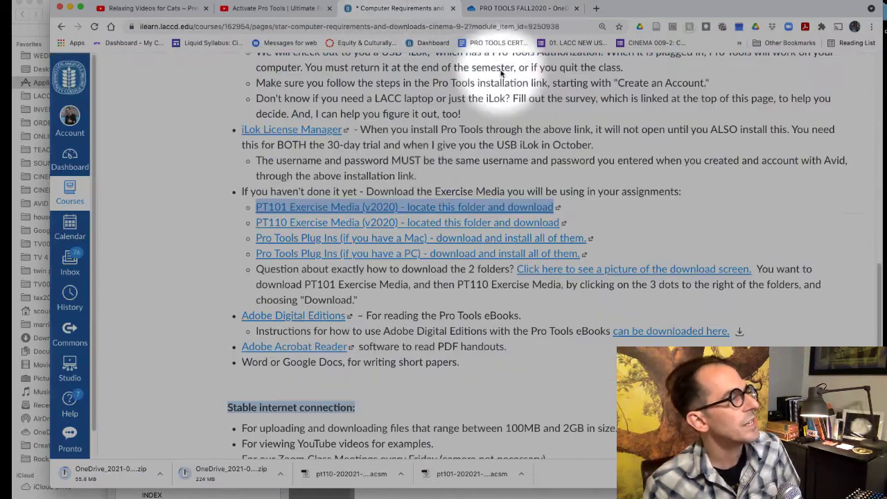
left_click(595, 208)
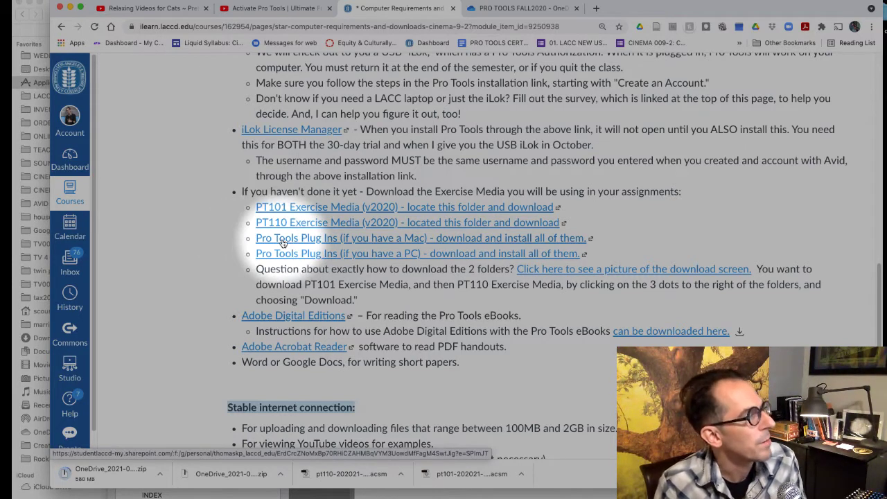
left_click(483, 239)
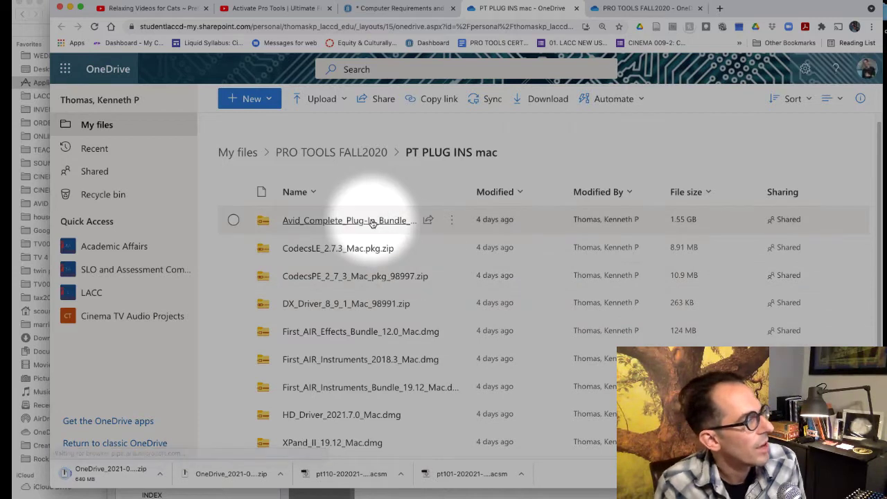
Step: Select all nine PT PLUG INS mac installers, Avid bundle through XPand_II, and bring up their actions
mouse_move(373, 221)
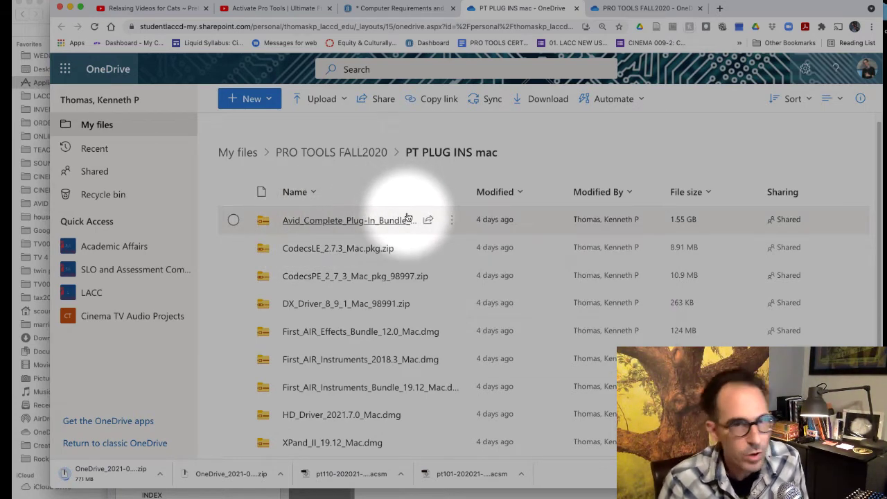
left_click(233, 220)
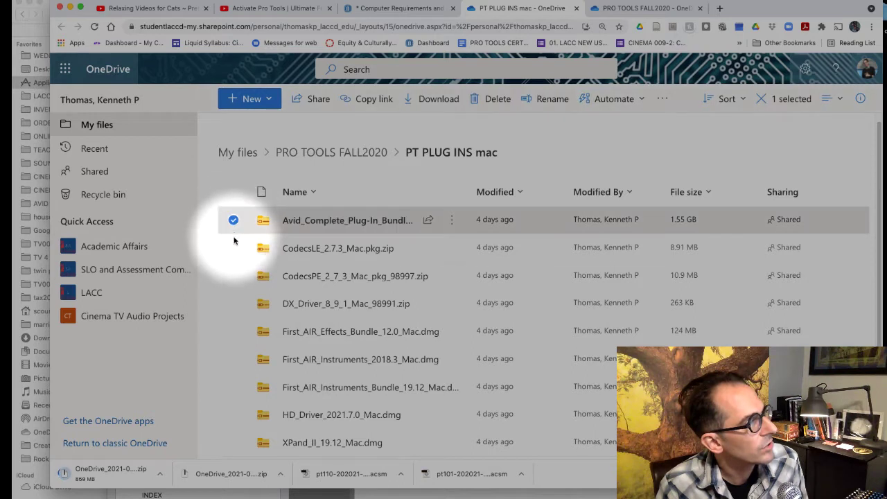
left_click(234, 247)
left_click(233, 276)
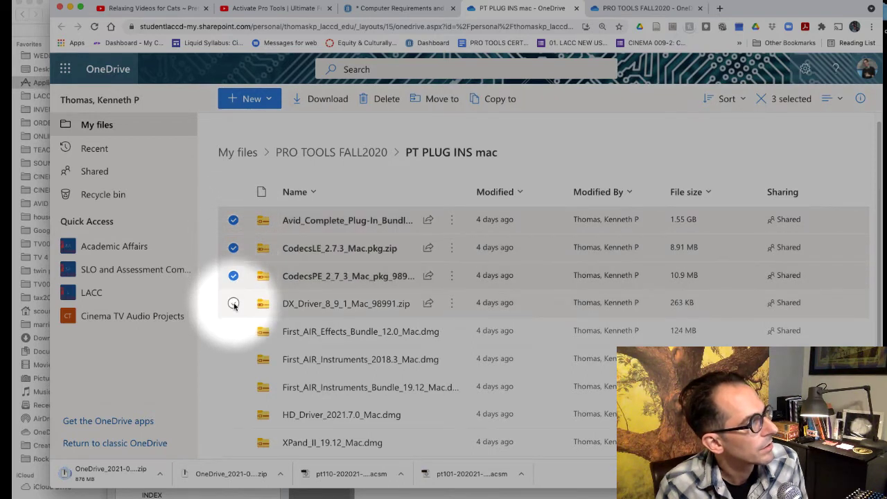
left_click(234, 303)
left_click(234, 330)
left_click(234, 358)
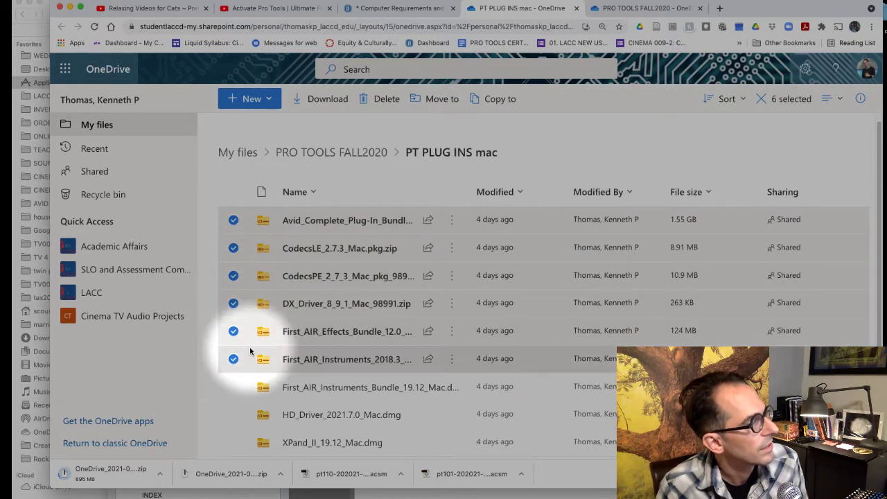
left_click(234, 386)
left_click(233, 415)
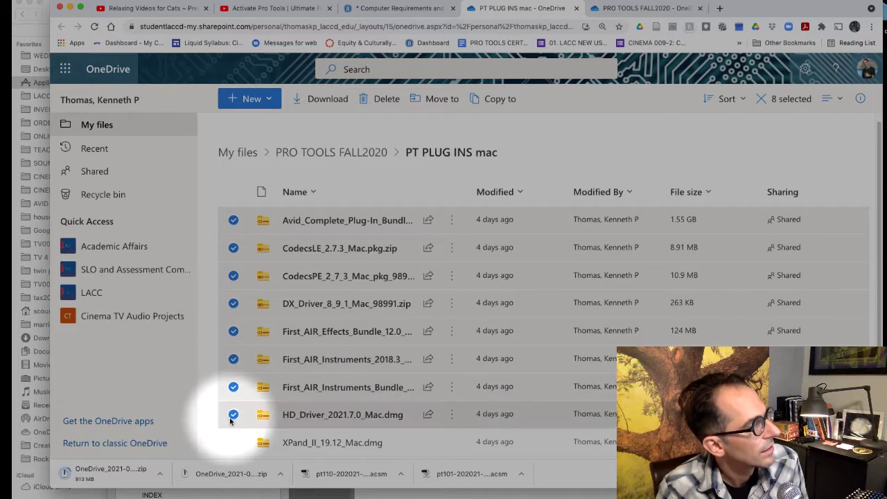
left_click(233, 443)
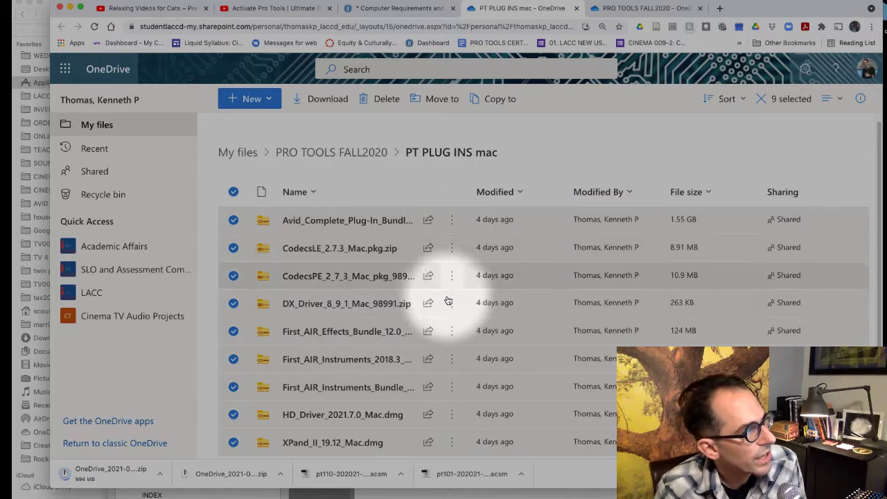
mouse_move(454, 231)
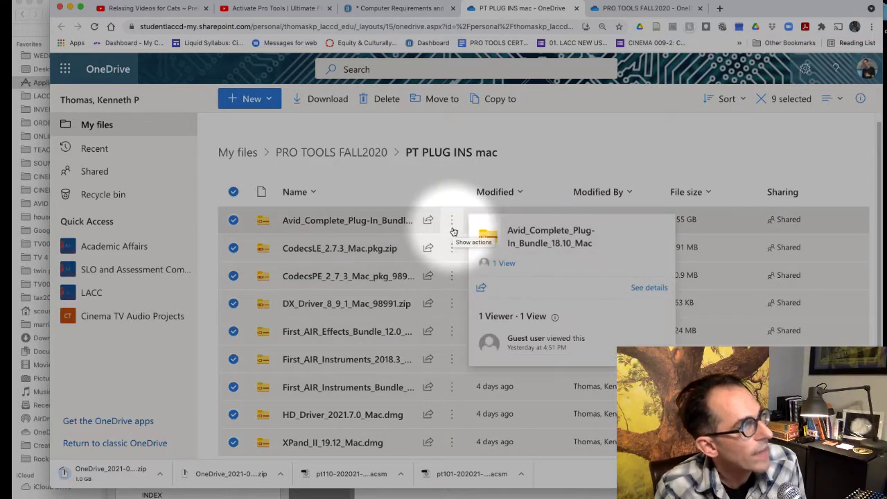
left_click(452, 228)
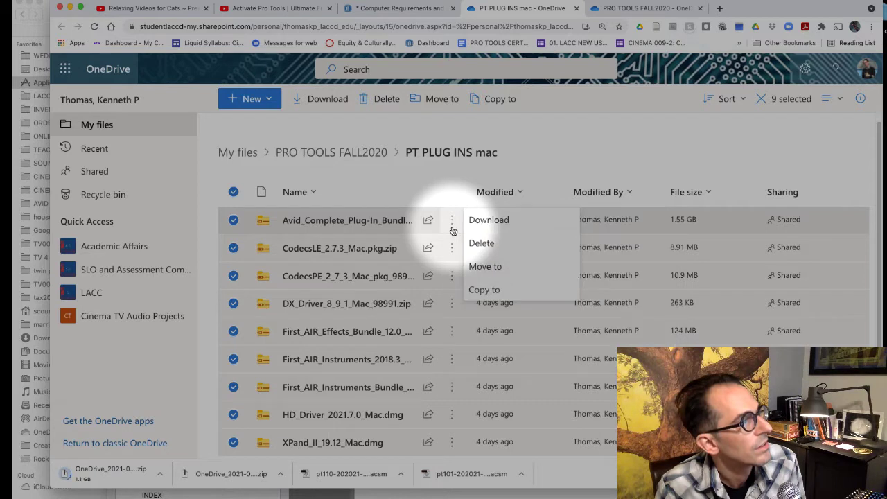
Step: Request the nine-file download, cancel its Save As, and switch to Finder's Downloads folder
left_click(488, 220)
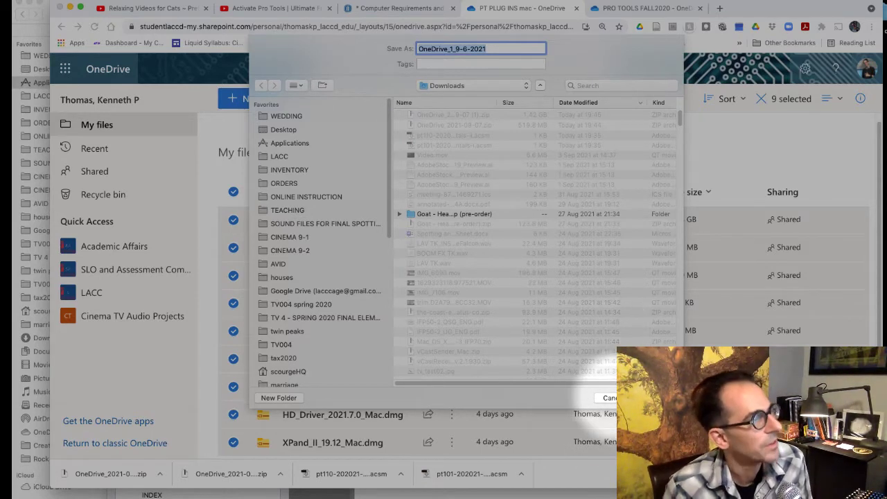
left_click(609, 397)
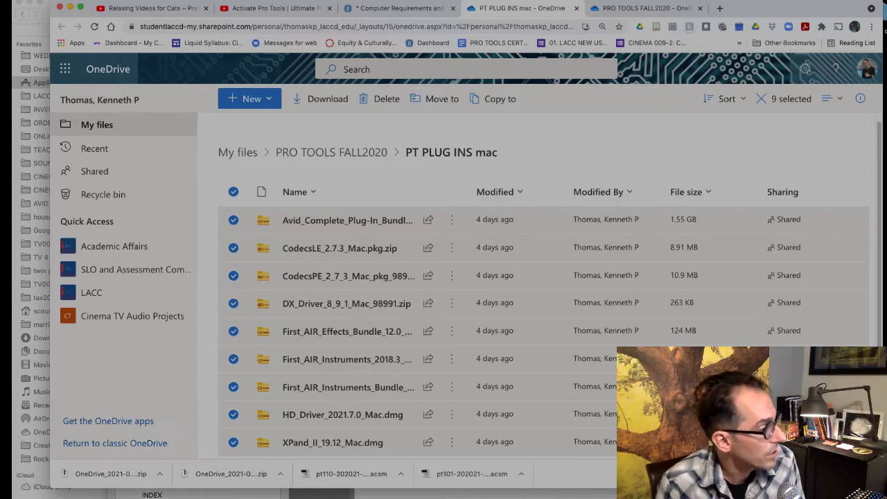
key("super+Tab")
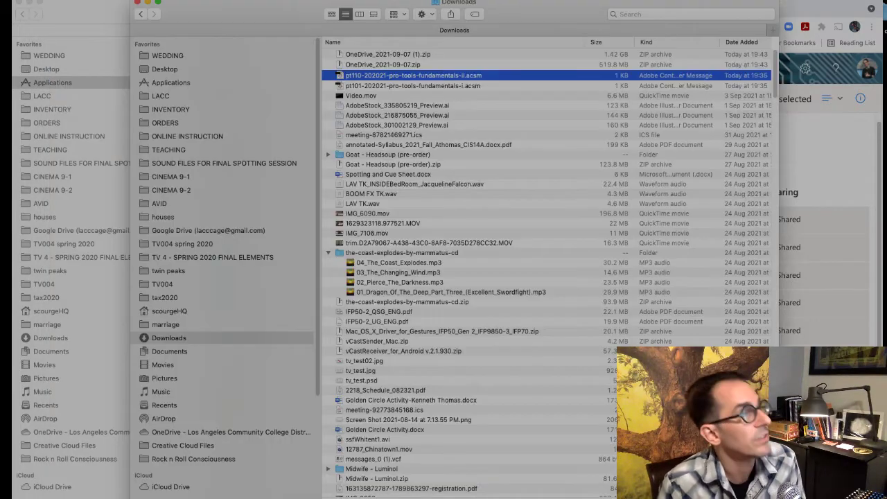
Step: Unzip OneDrive_2021-09-07.zip and expand the PT101 Exercise Media (v2020) subfolders to inspect them
double_click(346, 64)
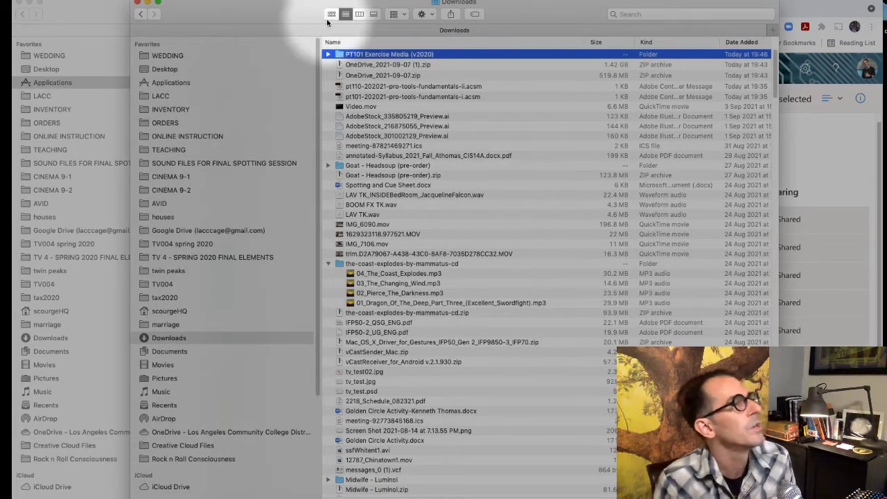
left_click(328, 55)
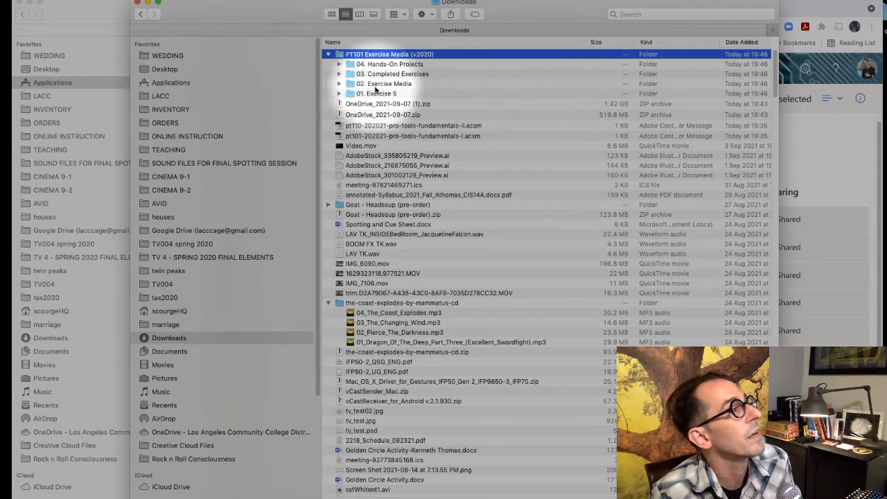
left_click(339, 93)
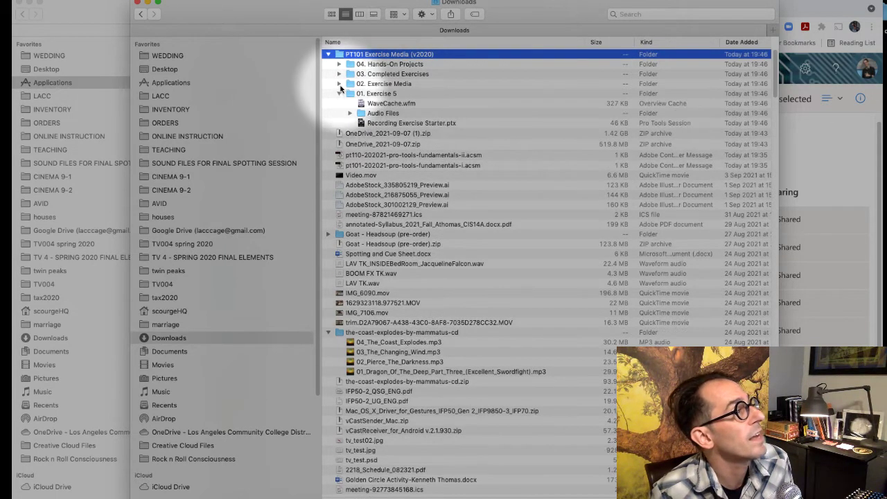
left_click(339, 83)
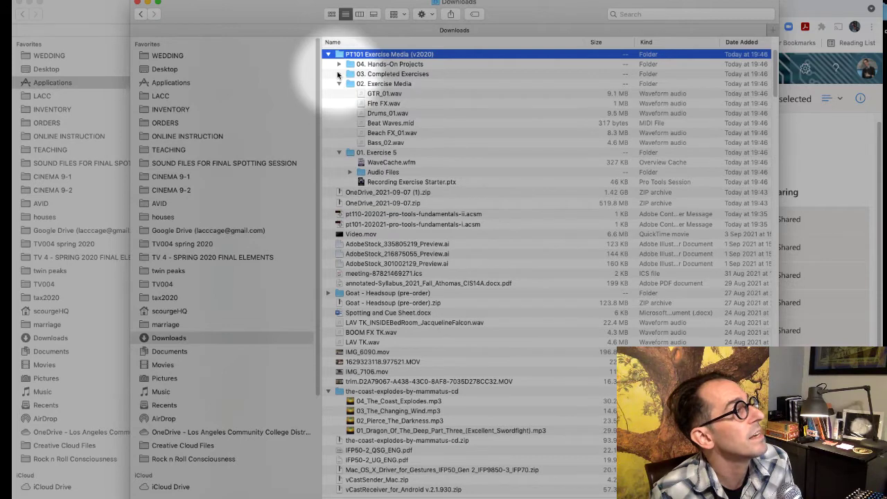
left_click(339, 74)
left_click(339, 64)
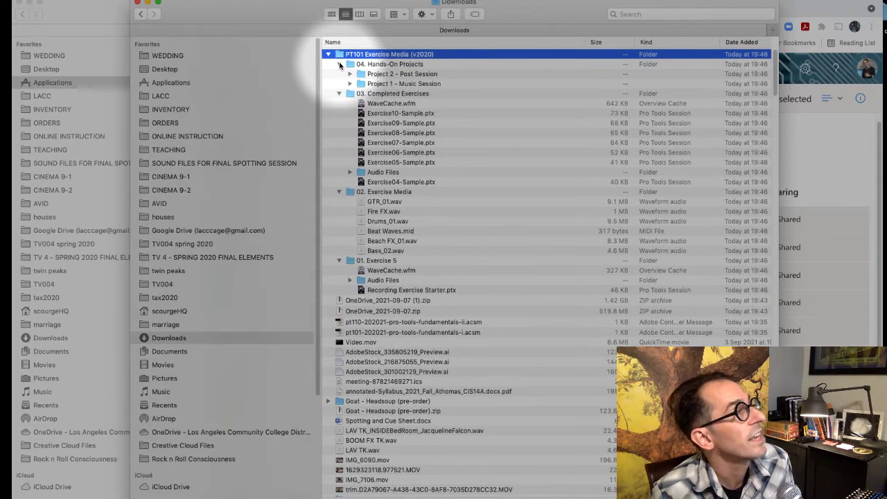
left_click(350, 74)
Step: Collapse the PT101 subfolders and start unzipping OneDrive_2021-09-07 (1).zip
left_click(350, 74)
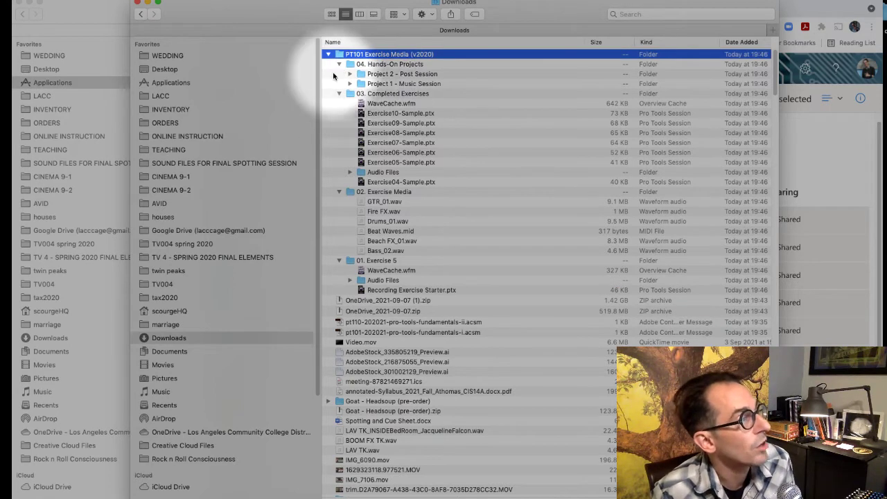
left_click(339, 65)
left_click(339, 74)
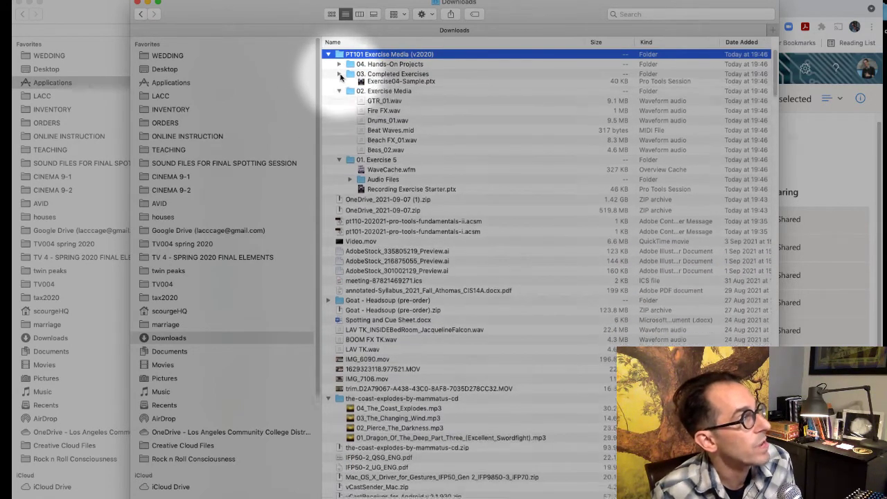
left_click(339, 83)
left_click(339, 93)
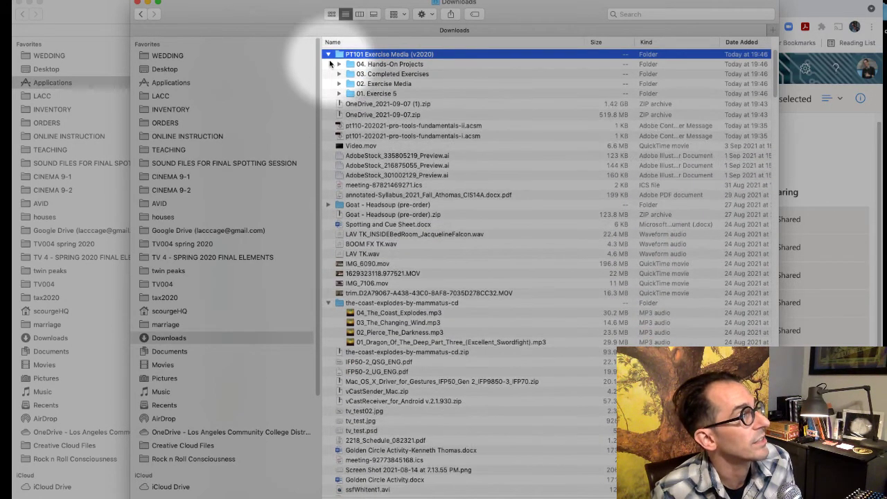
left_click(328, 54)
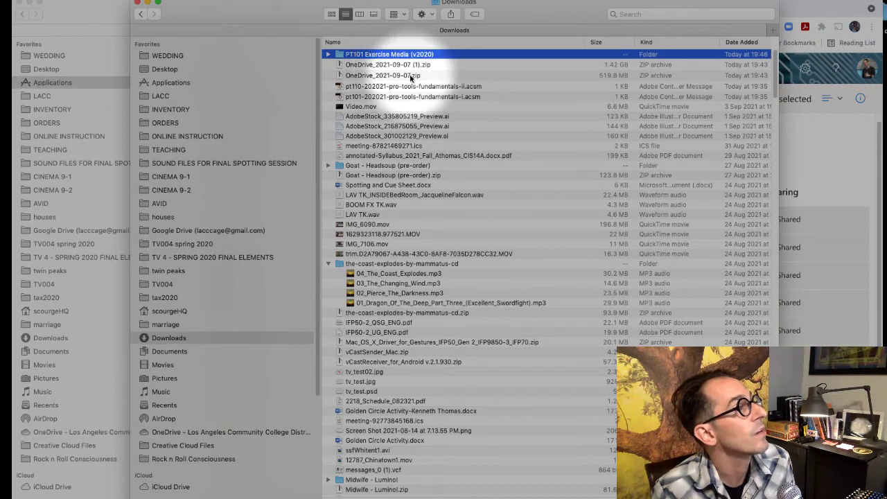
double_click(362, 64)
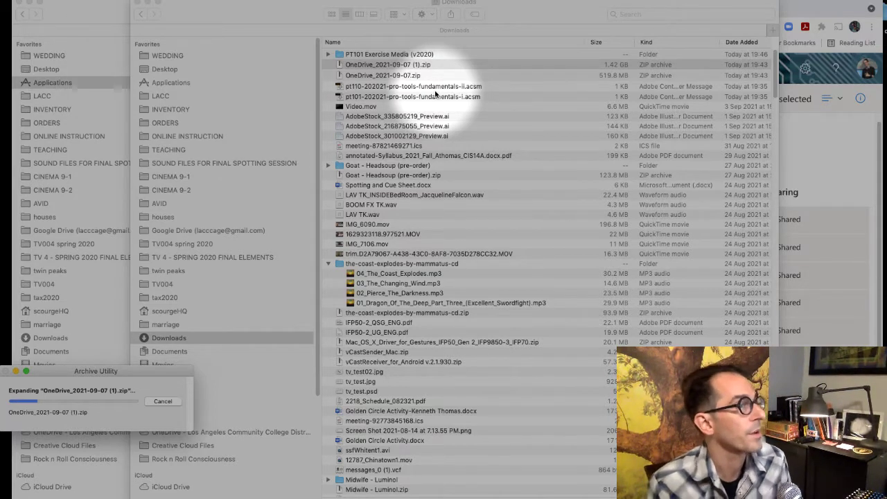
Step: Select only First_AIR_Effects_Bundle_12.0_Mac.dmg in OneDrive and save it into Downloads
left_click(823, 151)
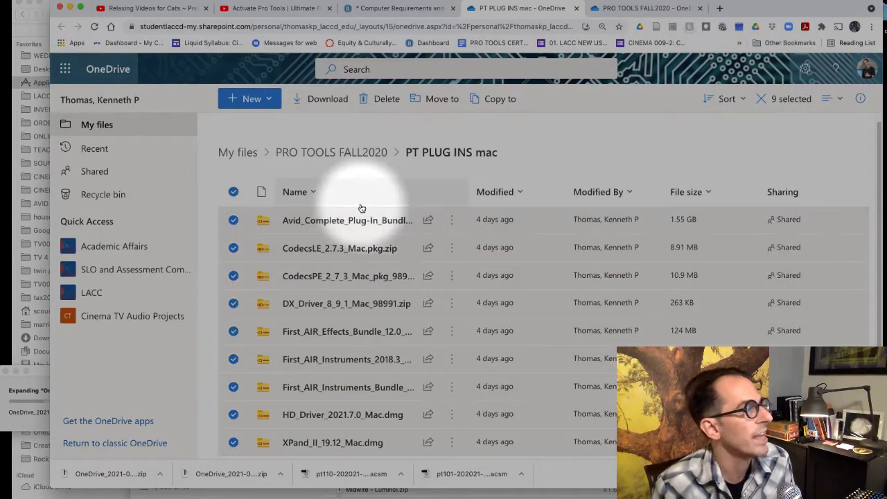
left_click(509, 147)
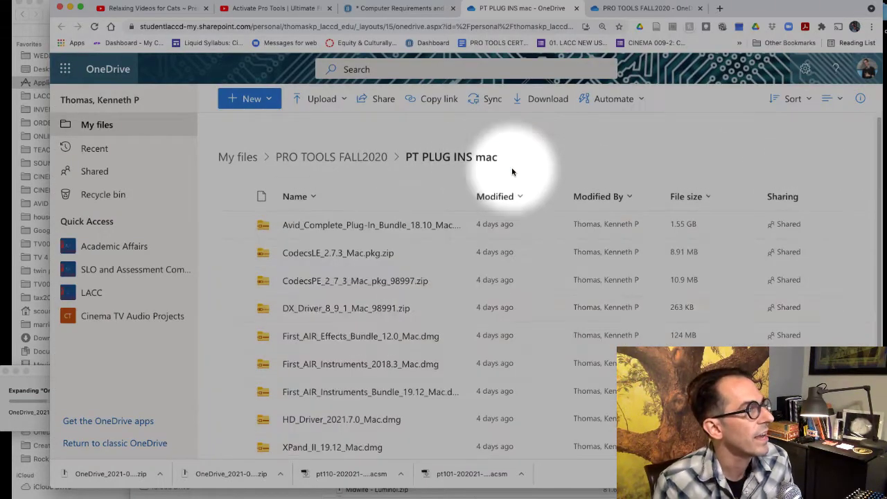
left_click(233, 336)
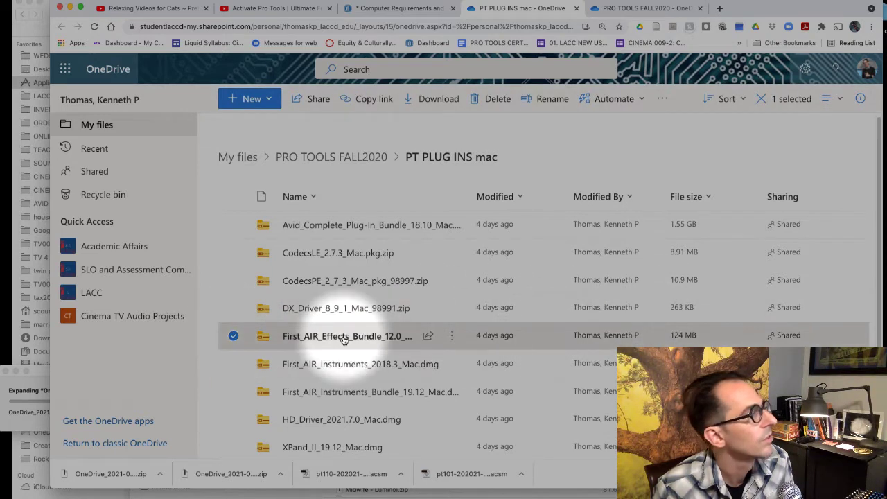
left_click(451, 335)
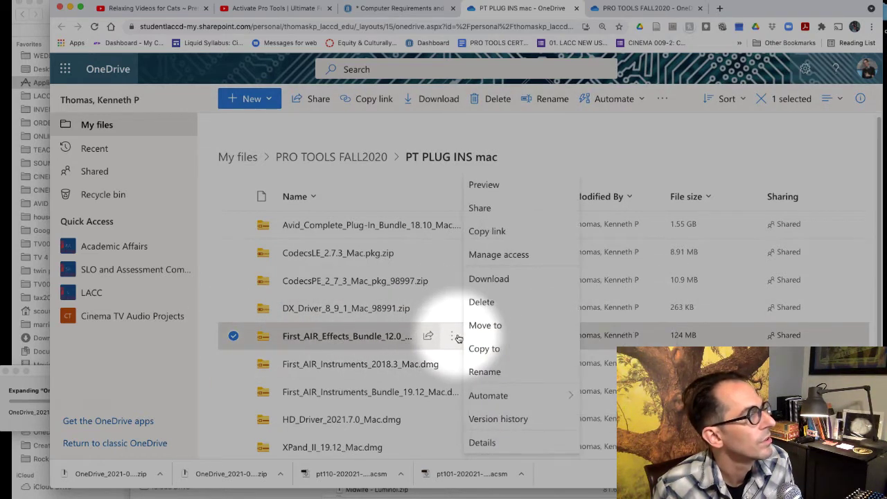
left_click(488, 279)
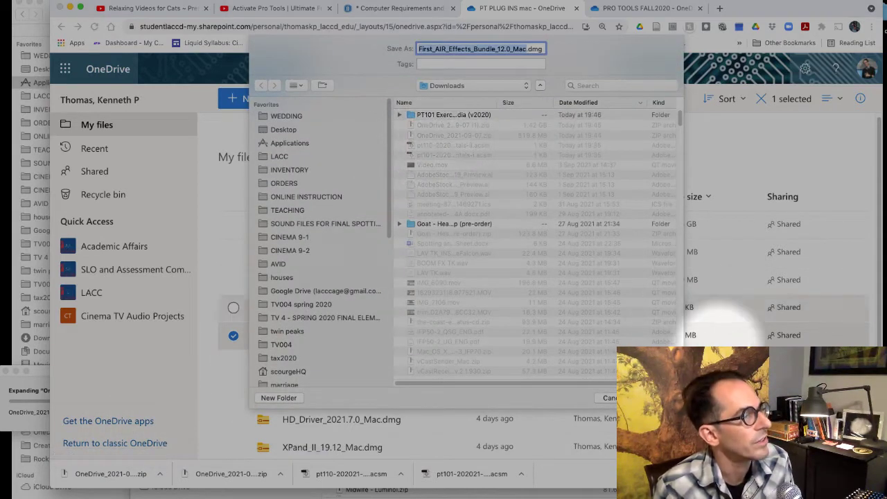
key("Return")
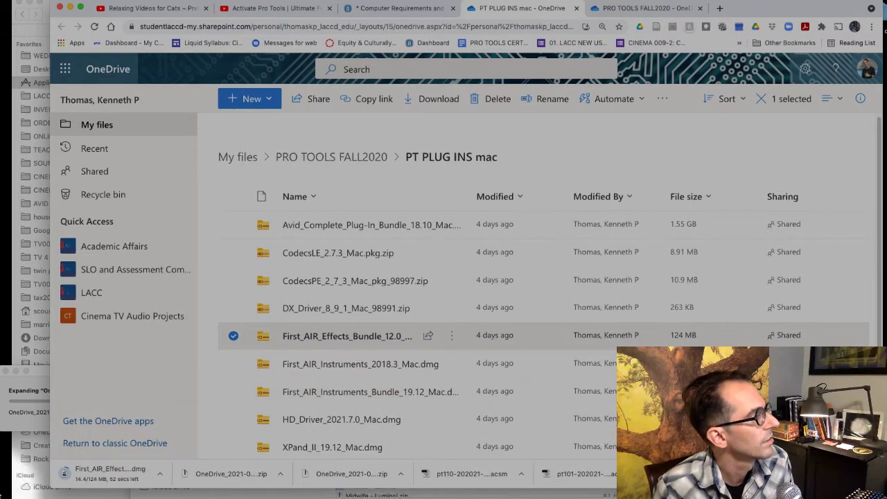
left_click(34, 416)
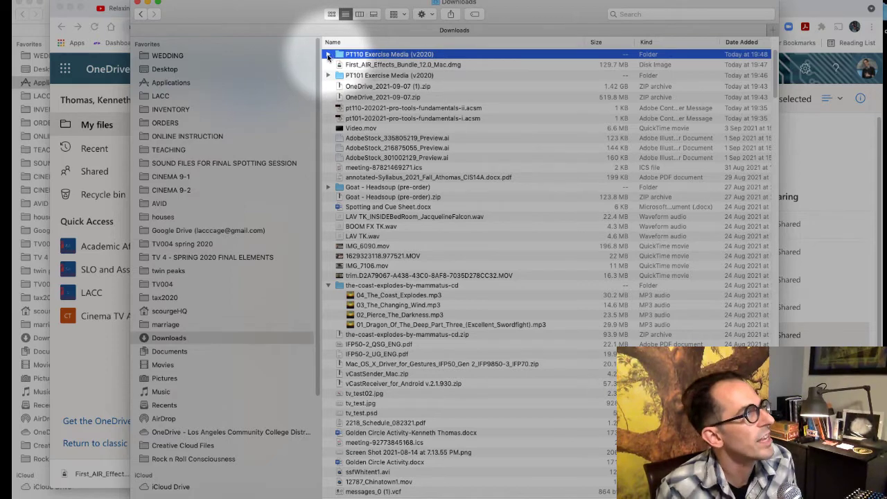
left_click(328, 54)
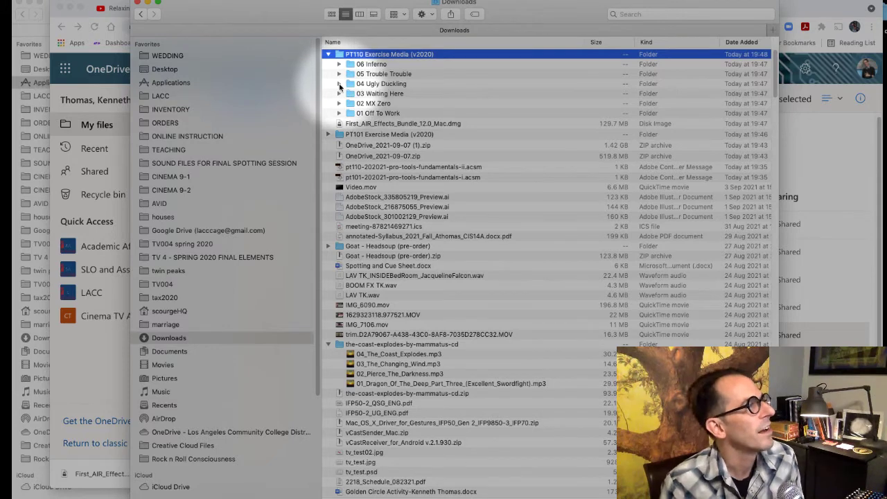
left_click(339, 84)
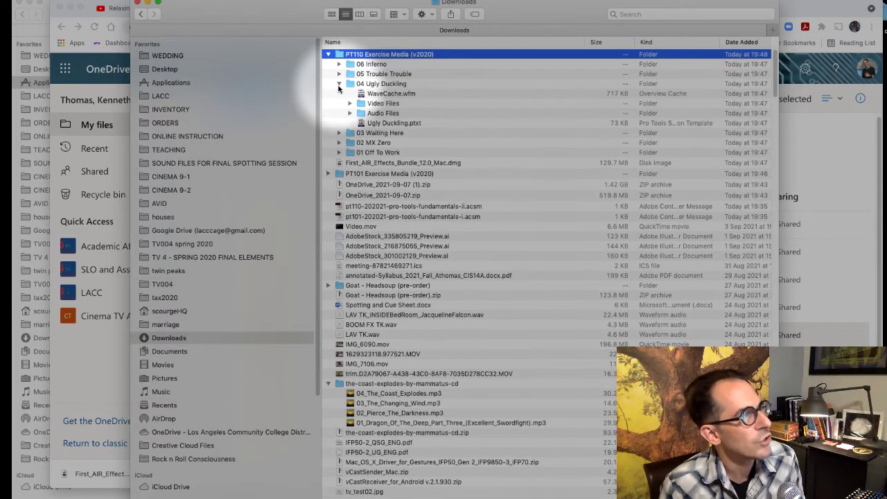
left_click(339, 84)
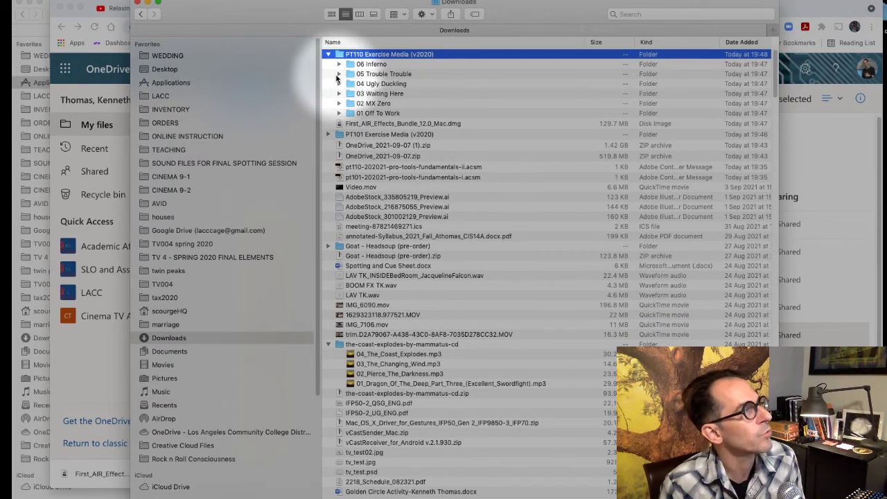
left_click(339, 74)
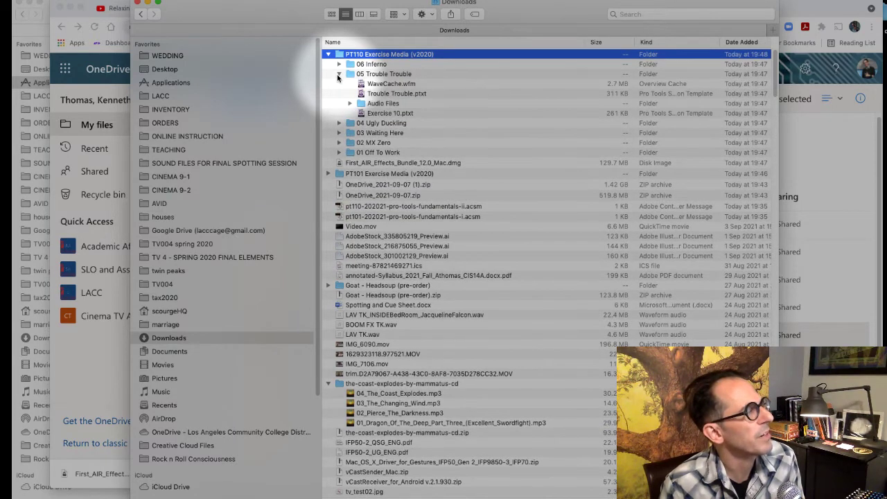
left_click(339, 74)
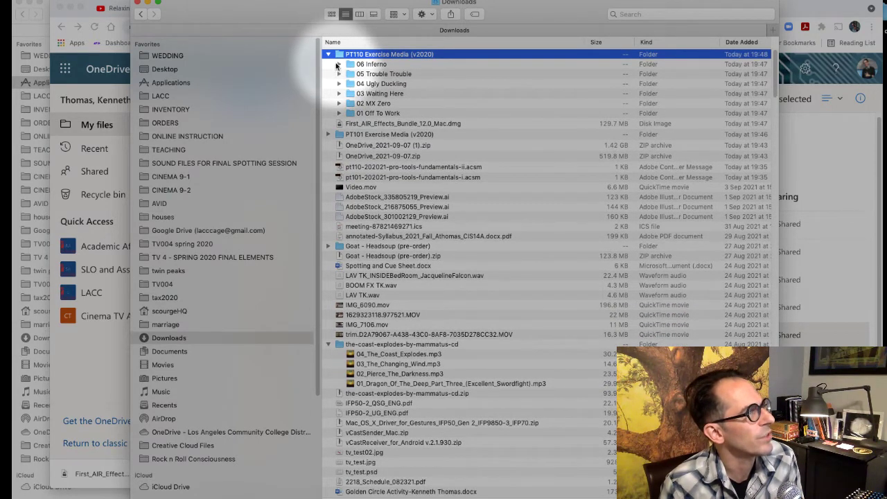
left_click(339, 64)
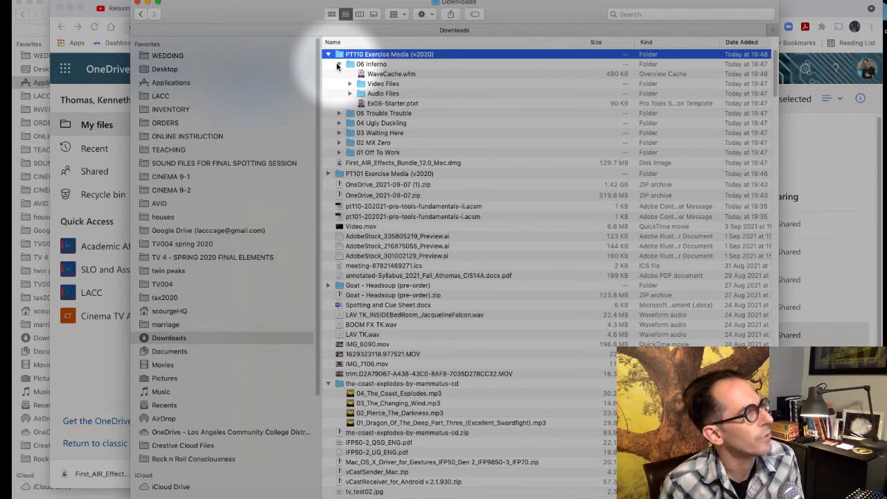
left_click(339, 64)
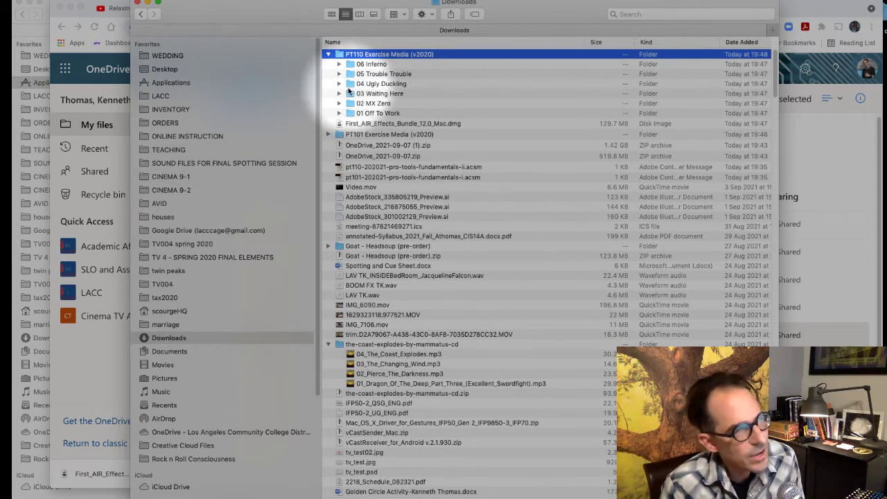
left_click(328, 54)
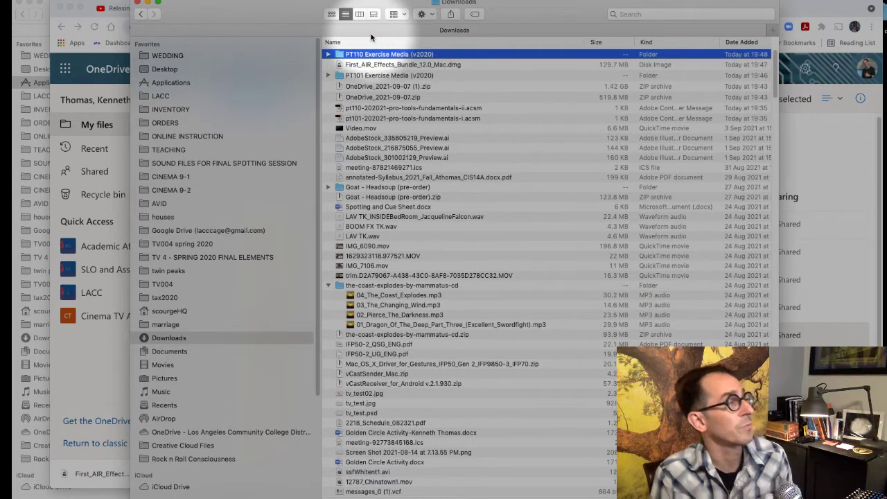
Step: Move the browser window down and select First_AIR_Effects_Bundle_12.0_Mac.dmg in Finder's Downloads
left_click(107, 368)
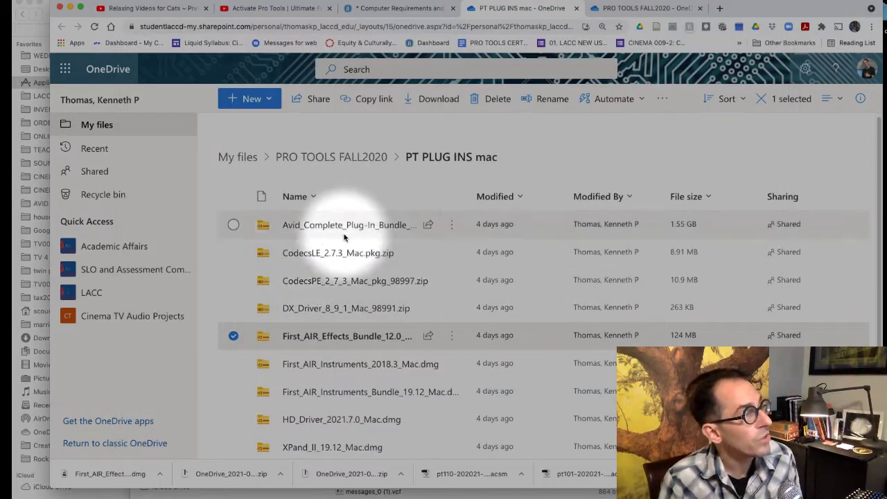
left_click_drag(751, 10, 746, 215)
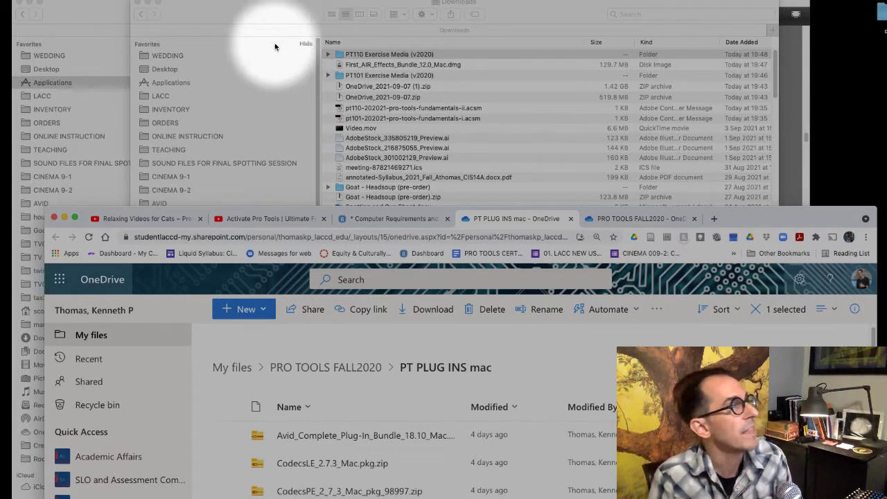
left_click(257, 21)
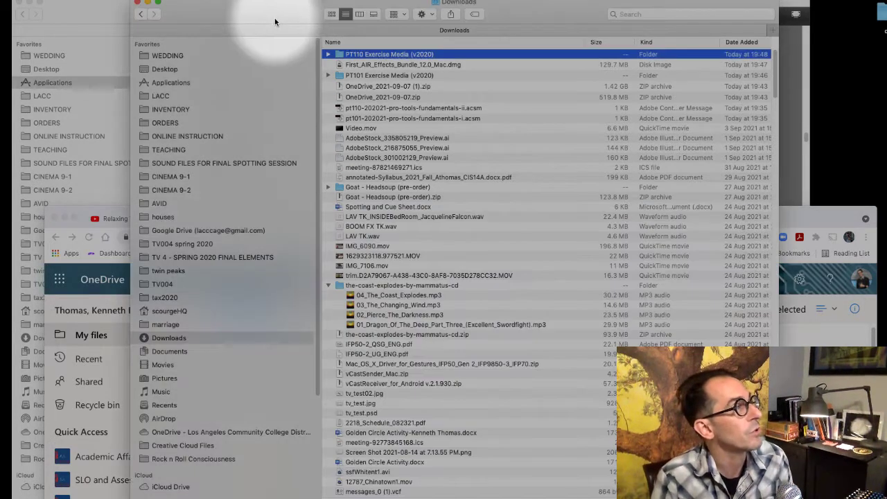
left_click(367, 64)
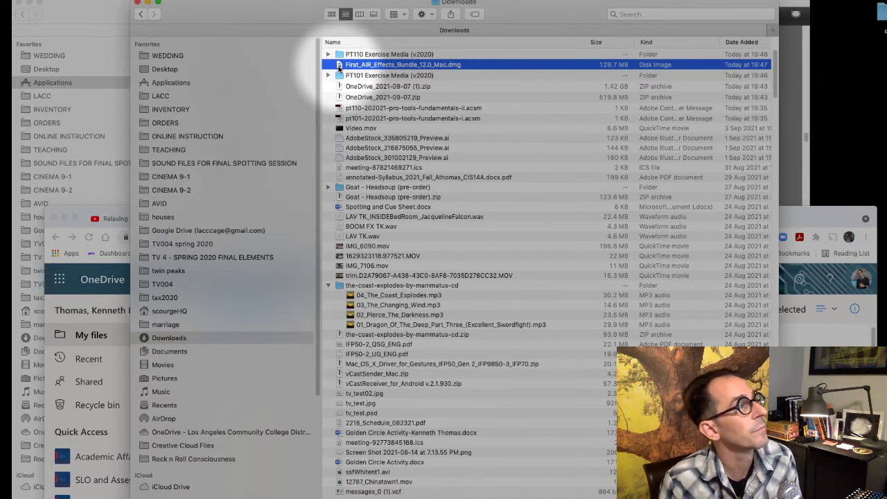
Step: Open the First AIR Effects Bundle disk image and launch Install First AIR Effects Bundle.pkg
double_click(339, 65)
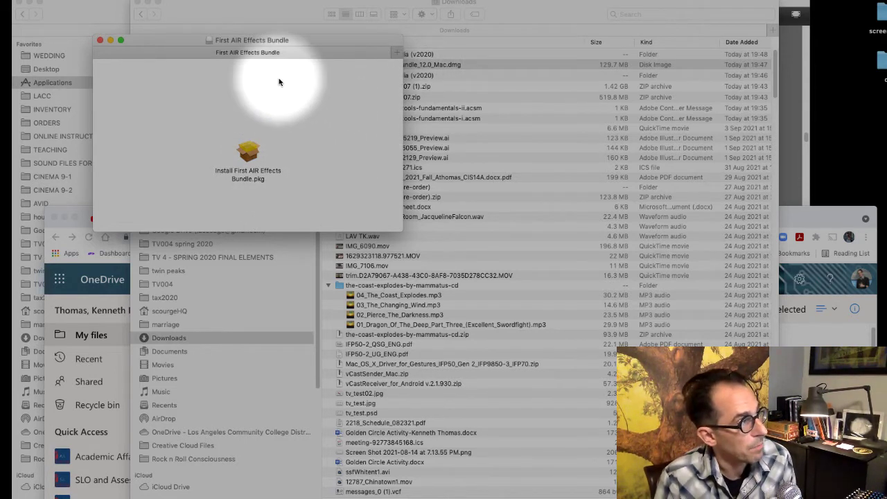
left_click(249, 156)
double_click(248, 156)
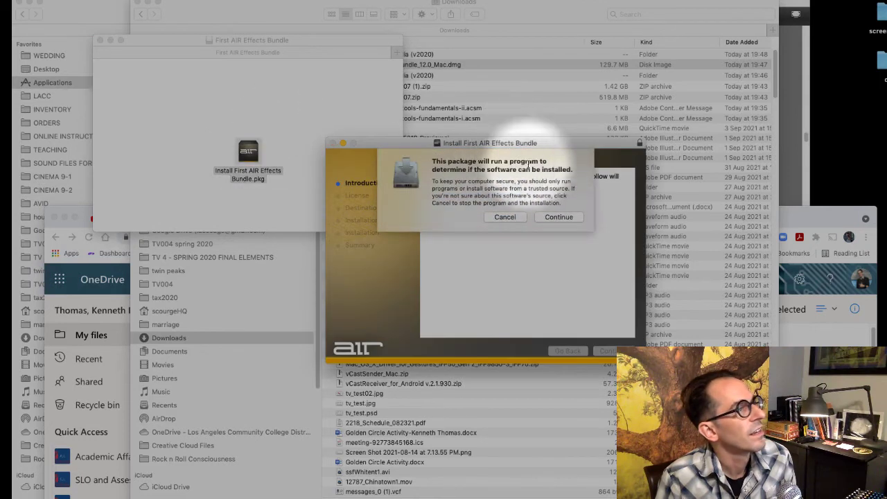
Step: Continue through the installer, agree to the license terms, then go back to the license page
left_click(558, 217)
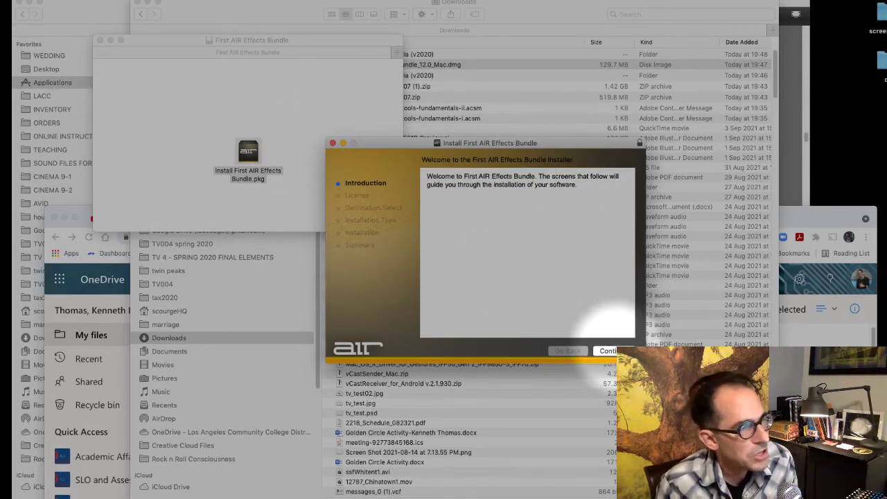
left_click(607, 351)
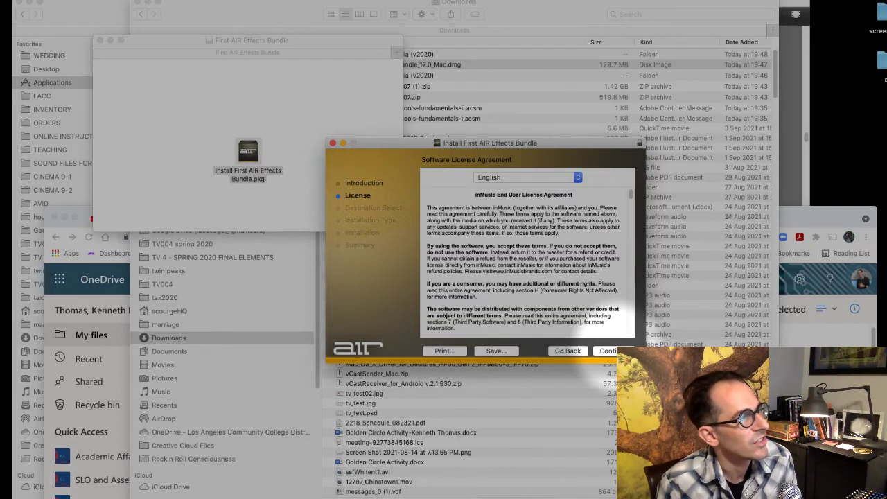
left_click(608, 350)
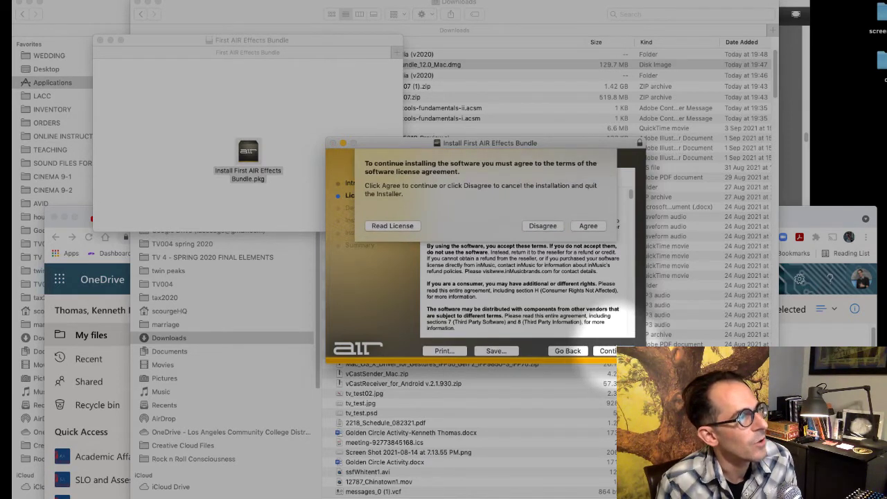
left_click(588, 226)
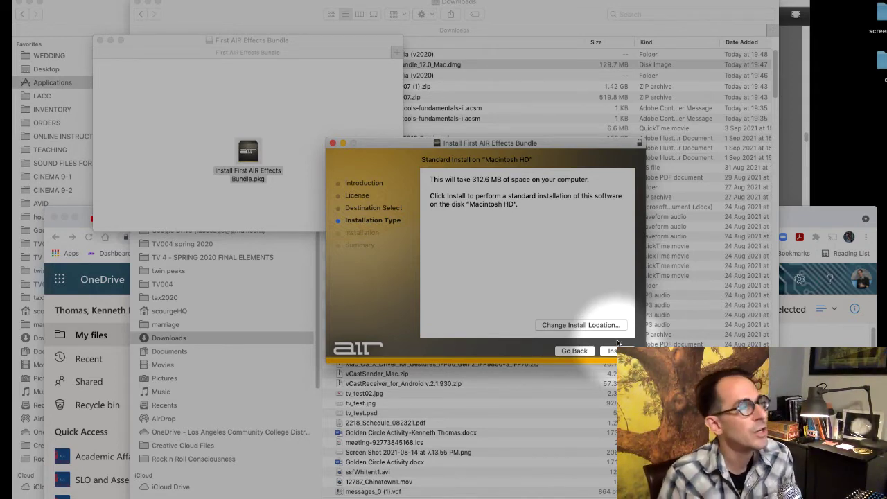
left_click(570, 352)
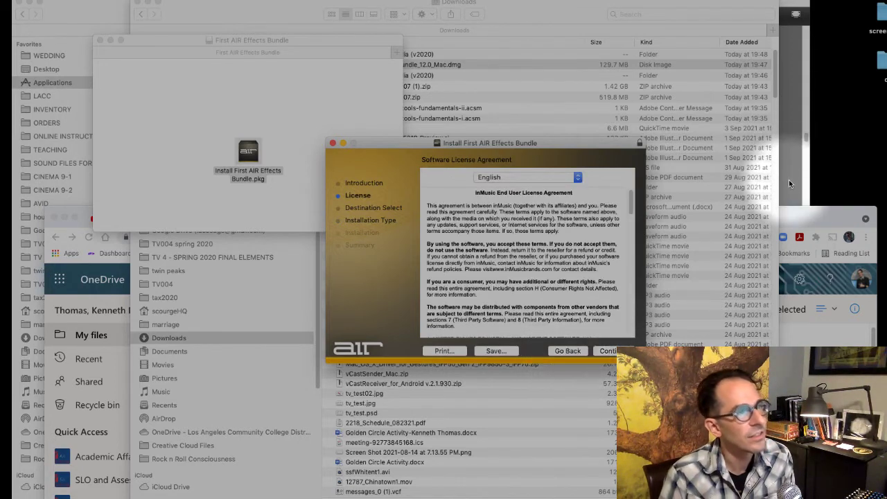
left_click(804, 222)
Step: Move the OneDrive browser window to the top of the screen and dismiss the Send link popup
left_click_drag(804, 222, 814, 13)
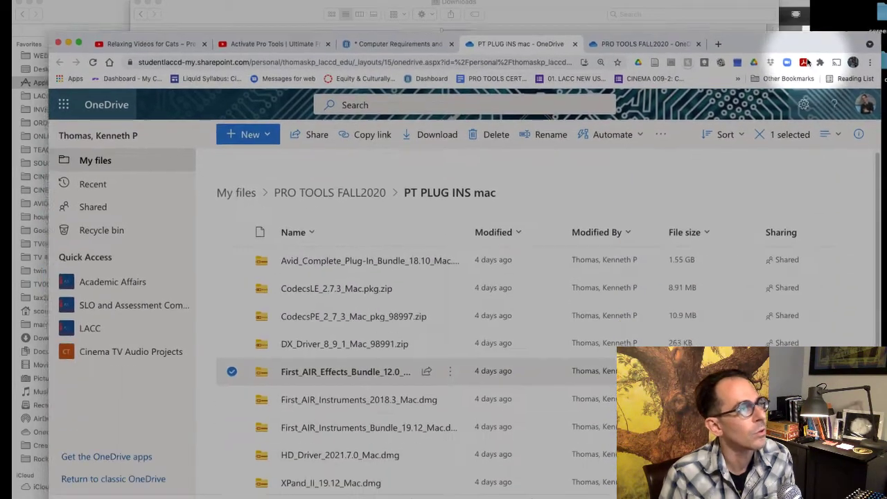
left_click(416, 227)
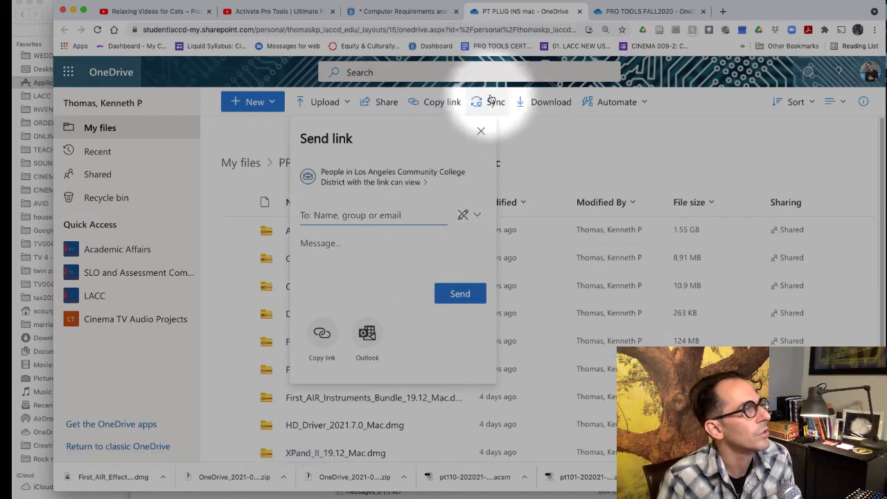
left_click(481, 131)
Step: Step through the nine PT PLUG INS mac installers, from the Avid bundle to XPand_II_19.12_Mac.dmg
left_click(565, 236)
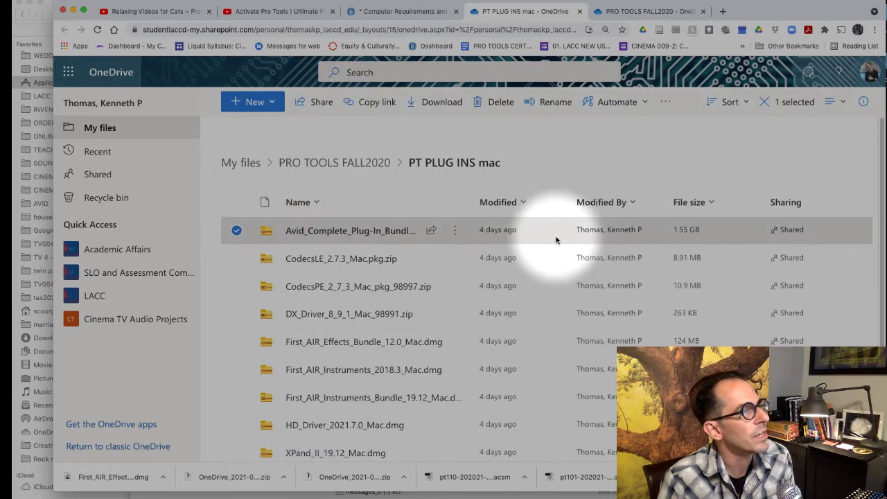
left_click(551, 255)
left_click(554, 283)
left_click(555, 316)
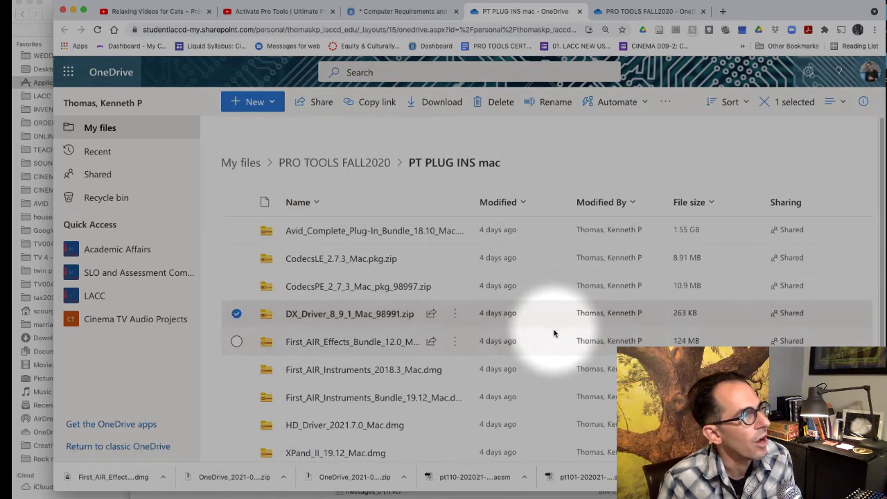
left_click(554, 343)
left_click(542, 396)
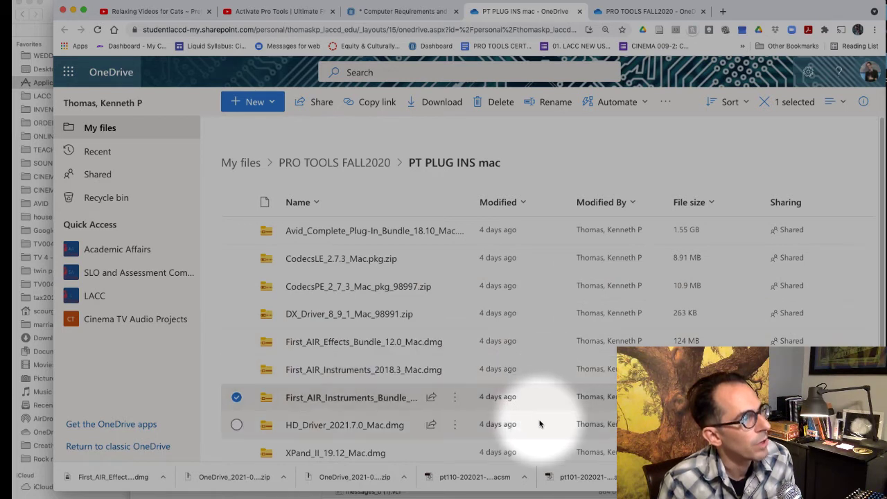
left_click(539, 425)
left_click(538, 449)
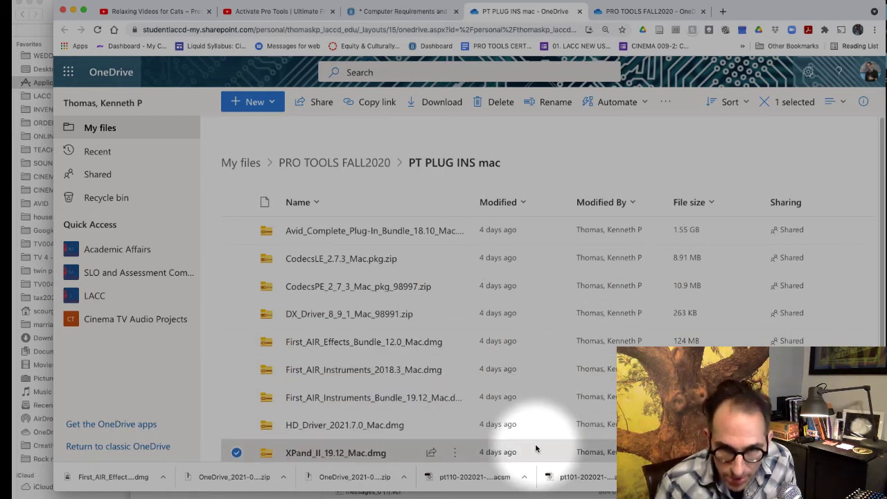